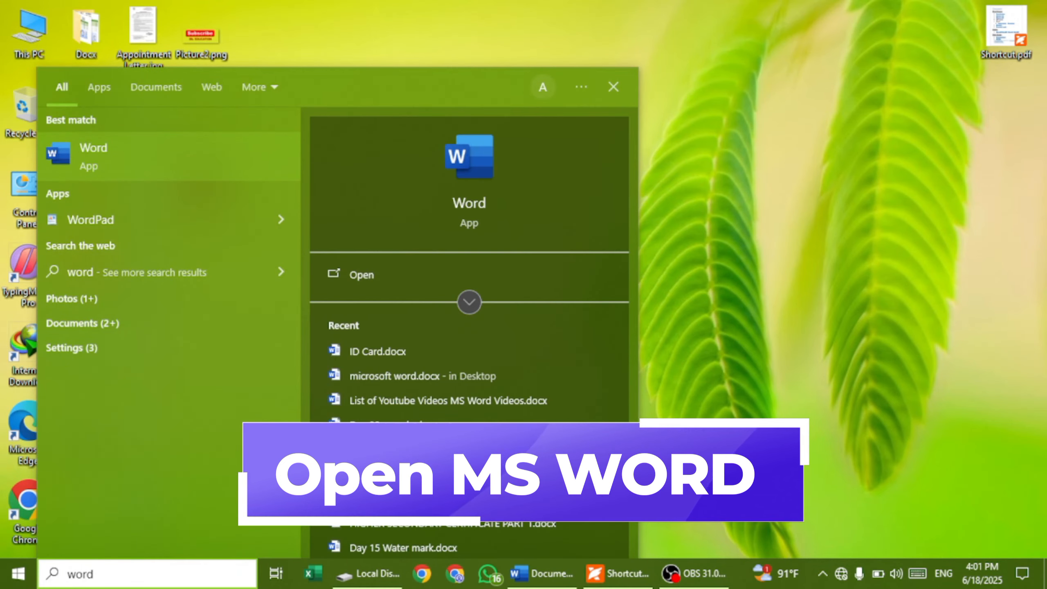
Launch Word with a new blank document and reduce the page zoom to 100%
{"action": "key", "text": "Return"}
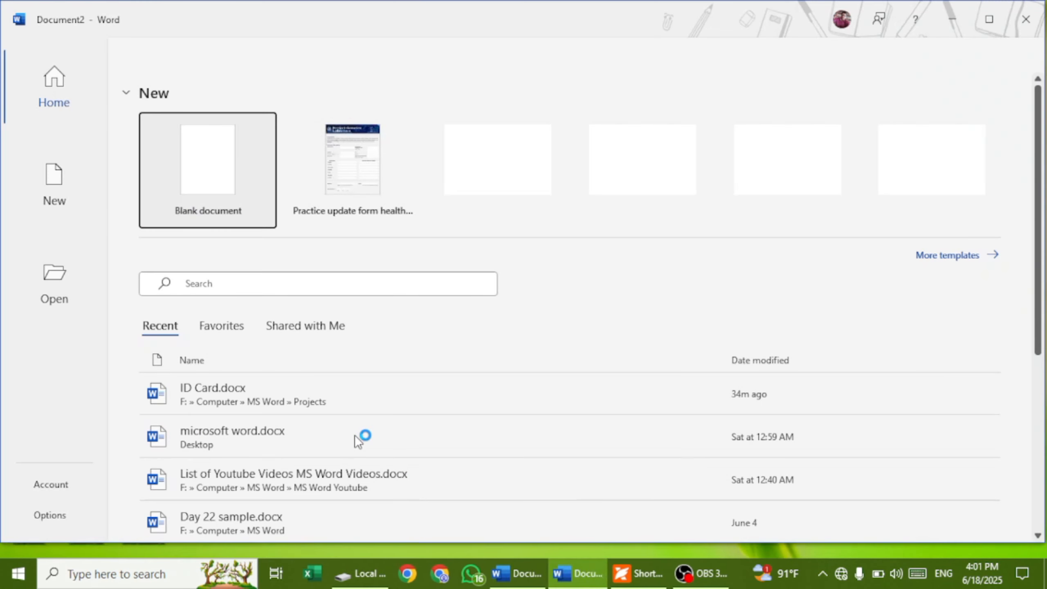
{"action": "left_click", "coordinate": [215, 156]}
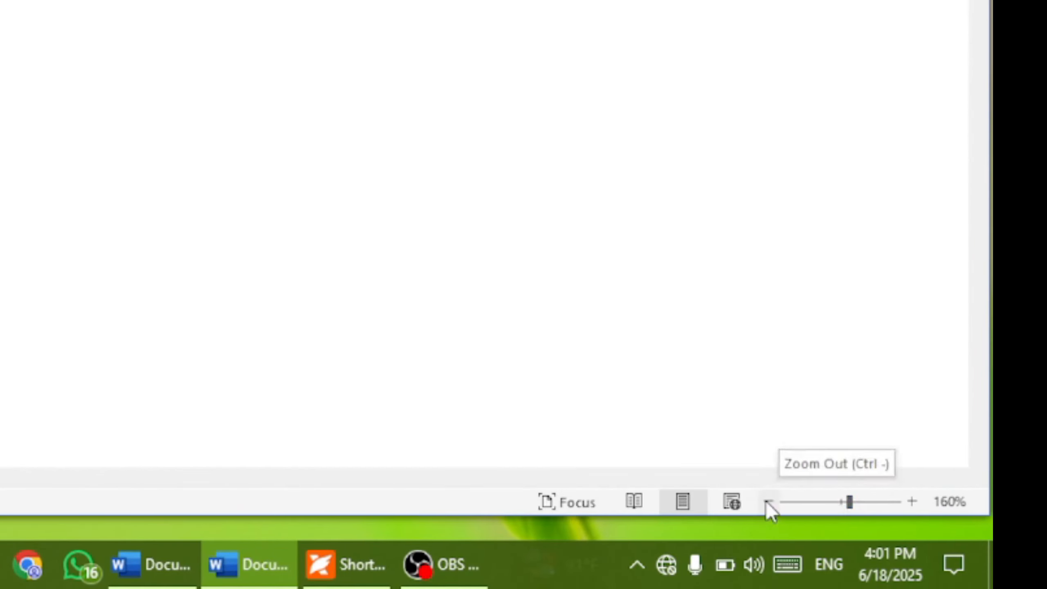
{"action": "left_click", "coordinate": [767, 501]}
{"action": "left_click", "coordinate": [768, 501]}
{"action": "left_click", "coordinate": [768, 502]}
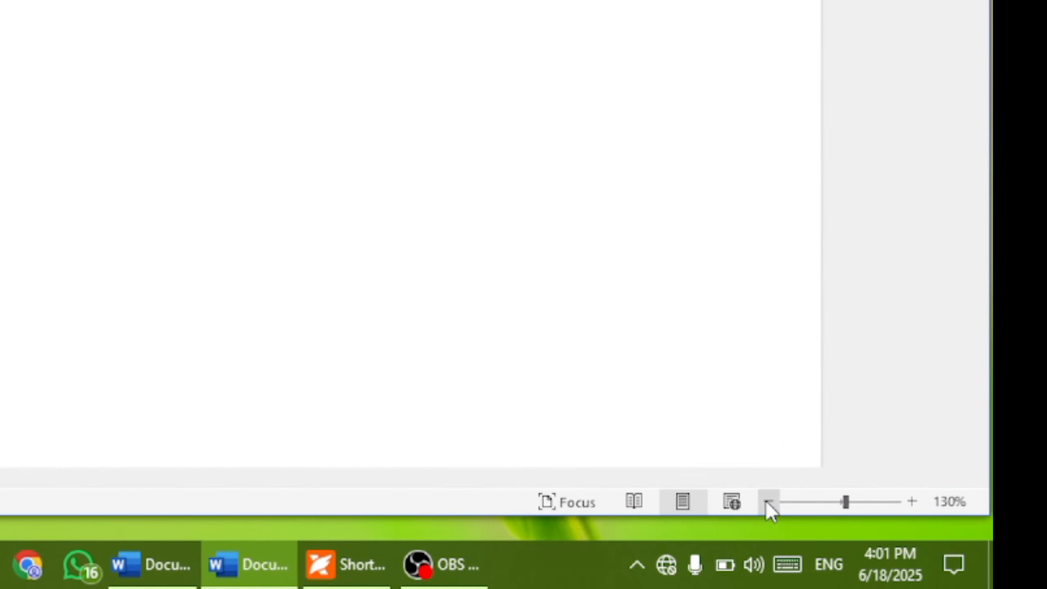
{"action": "left_click", "coordinate": [768, 501]}
{"action": "left_click", "coordinate": [768, 501]}
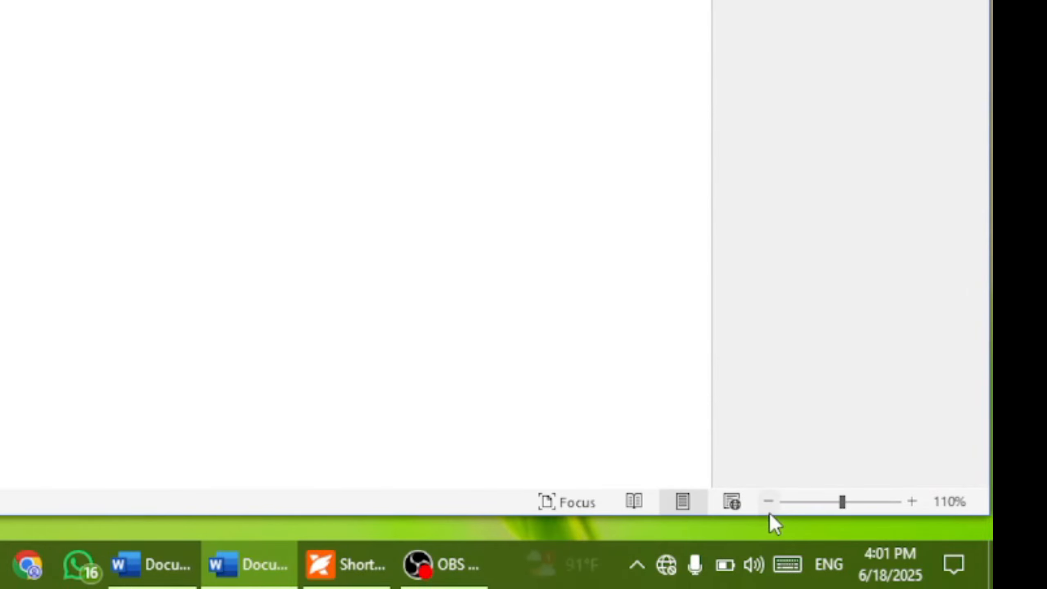
{"action": "left_click", "coordinate": [768, 502]}
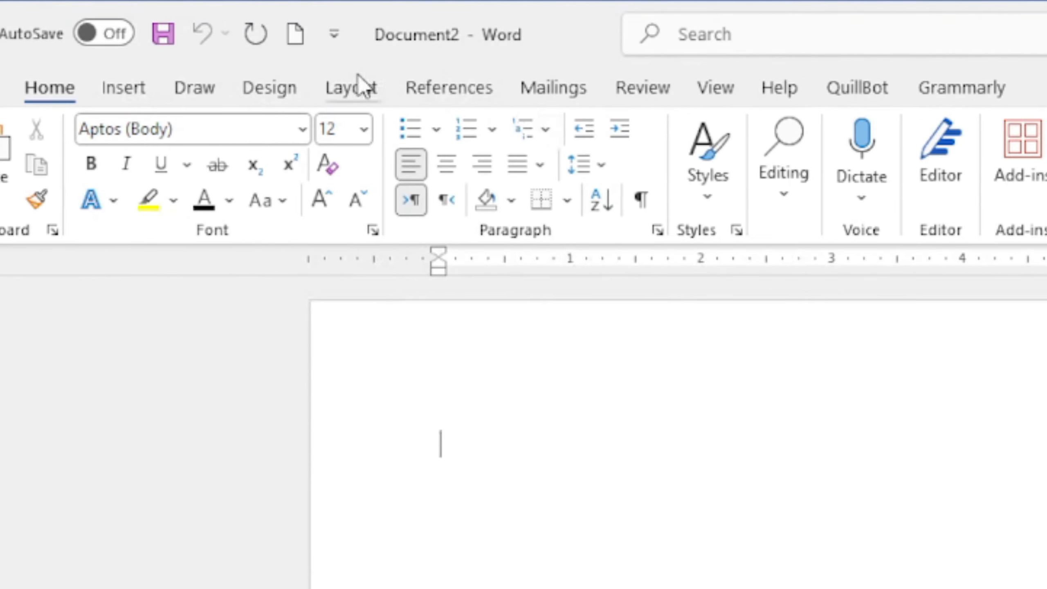
Set the document's page color to light gray, using the second shade under white in the theme colors
{"action": "left_click", "coordinate": [294, 83]}
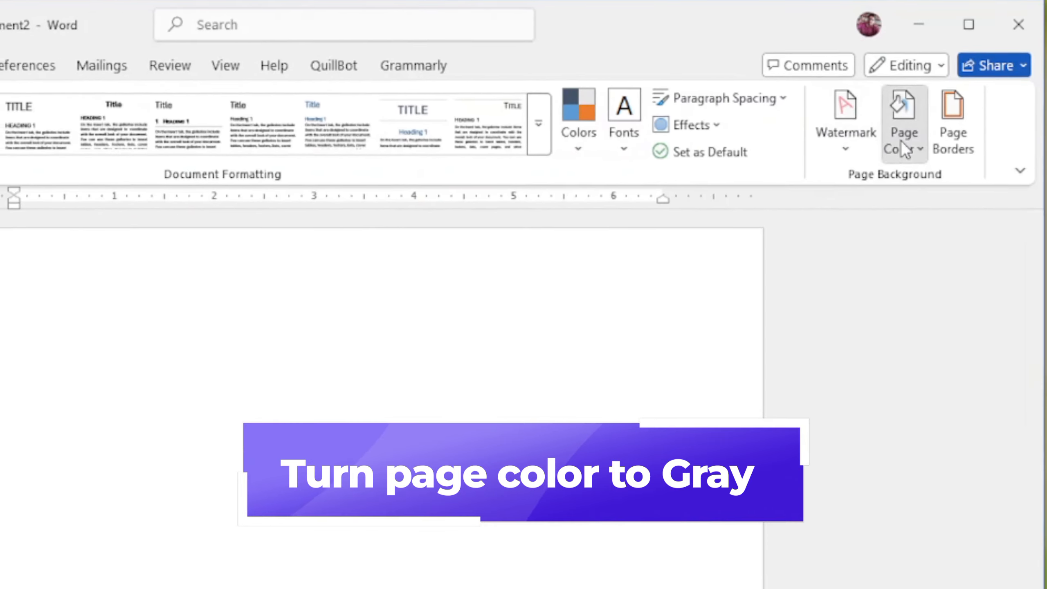
{"action": "left_click", "coordinate": [900, 139]}
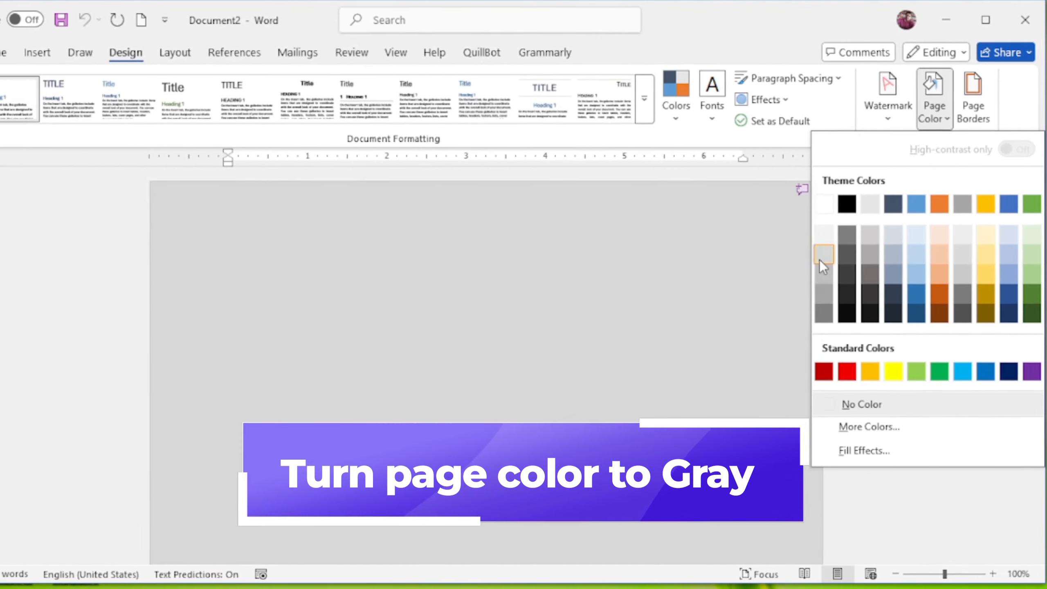
{"action": "left_click", "coordinate": [779, 303]}
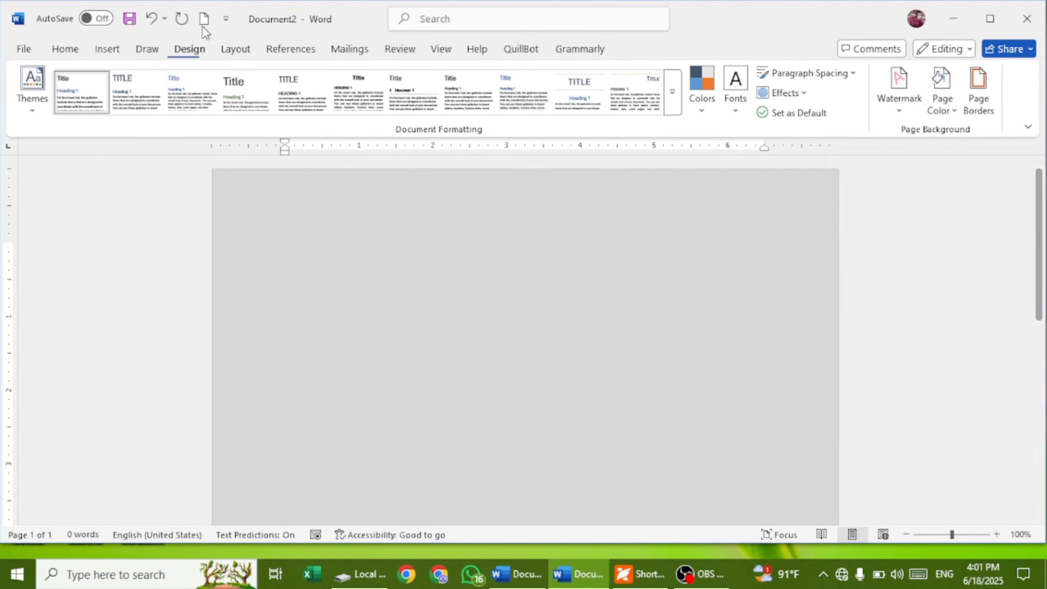
Draw a rounded rectangle about 1.98" high and 3.98" wide near the upper-left margin of the page
{"action": "left_click", "coordinate": [67, 50]}
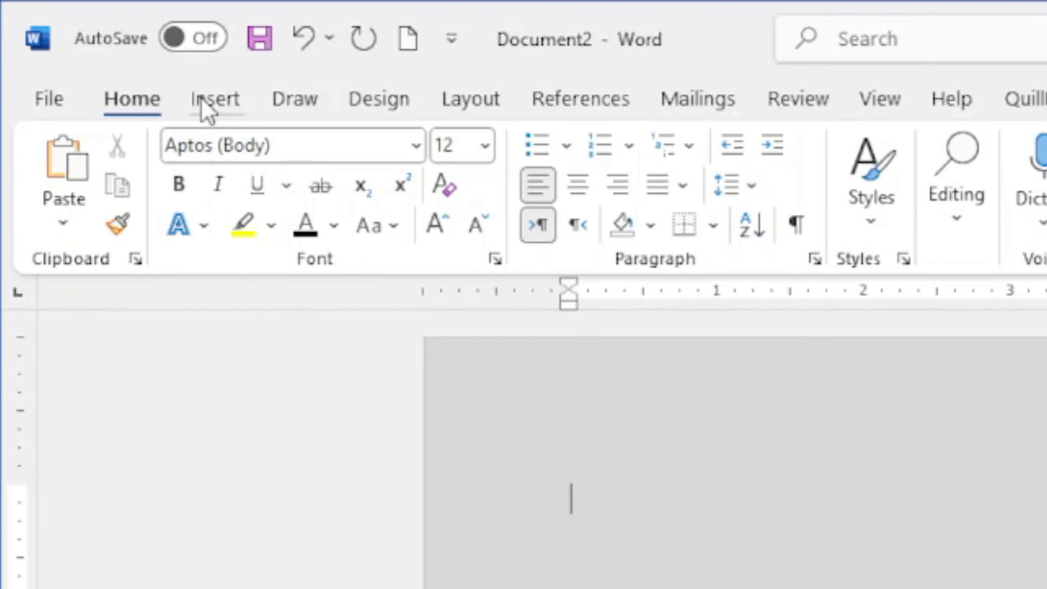
{"action": "left_click", "coordinate": [204, 103]}
{"action": "left_click", "coordinate": [441, 154]}
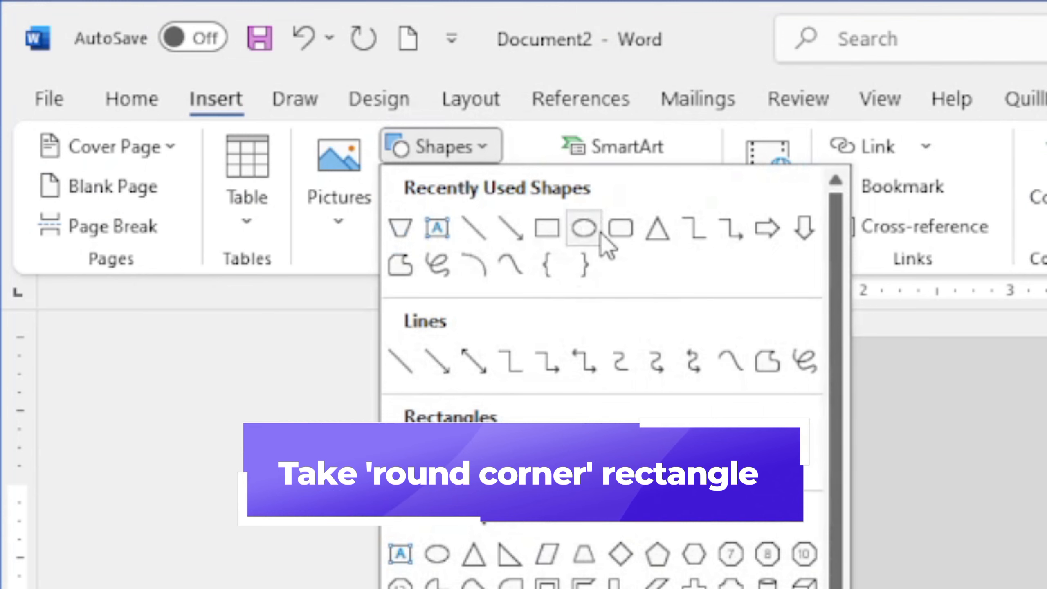
{"action": "left_click", "coordinate": [620, 230]}
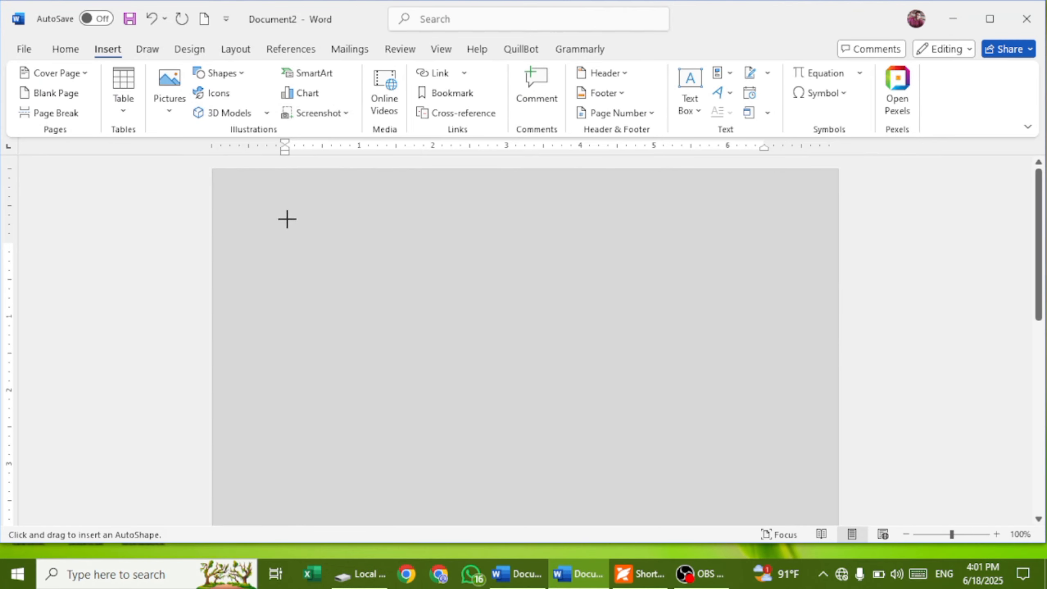
{"action": "mouse_move", "coordinate": [294, 224]}
{"action": "left_mouse_down"}
{"action": "mouse_move", "coordinate": [552, 289]}
{"action": "mouse_move", "coordinate": [629, 361]}
{"action": "mouse_move", "coordinate": [661, 373]}
{"action": "mouse_move", "coordinate": [580, 364]}
{"action": "left_mouse_up"}
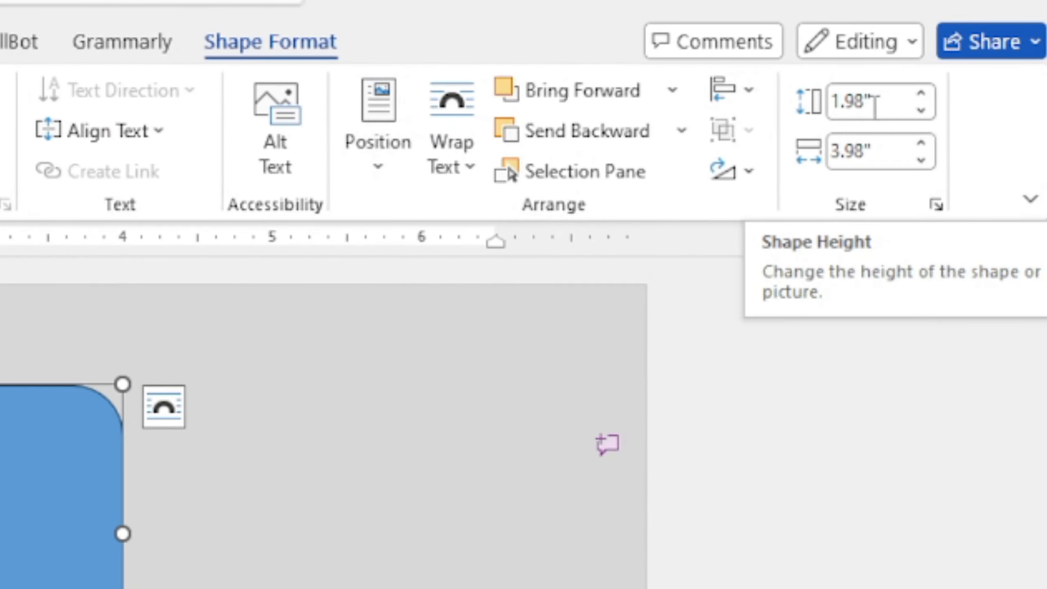
Set the rounded rectangle's height to 2.15" and its width to 3.8"
{"action": "left_click", "coordinate": [873, 102]}
{"action": "type", "text": "2"}
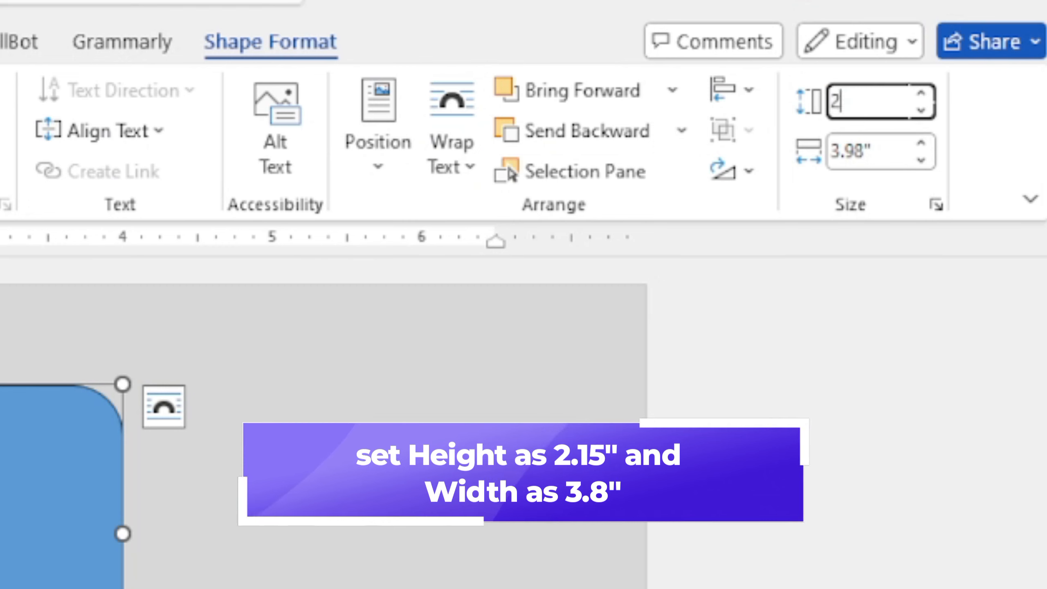
{"action": "type", "text": ".15"}
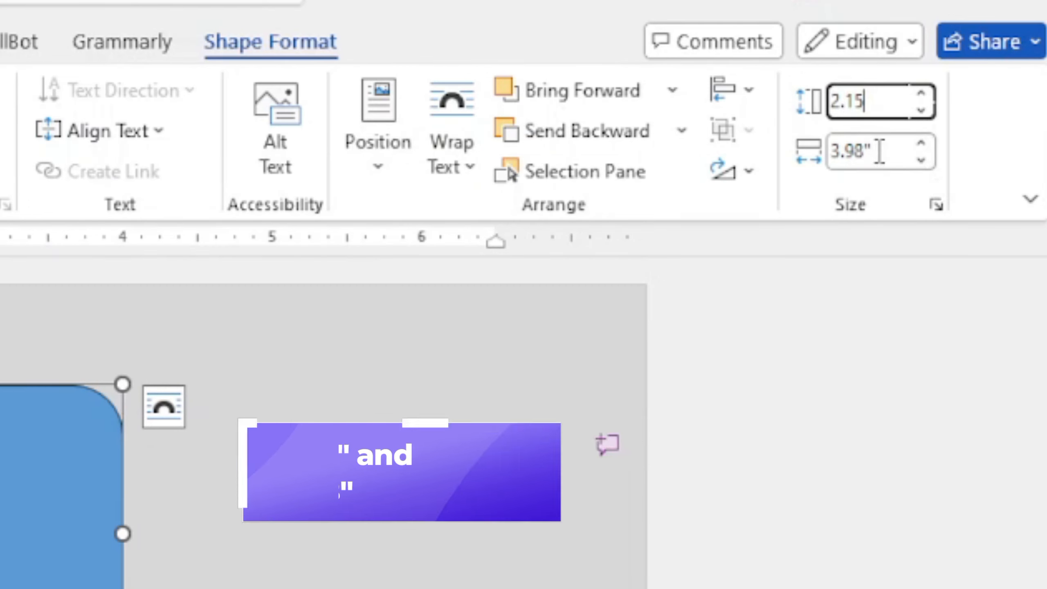
{"action": "left_click", "coordinate": [901, 156]}
{"action": "type", "text": "3.8"}
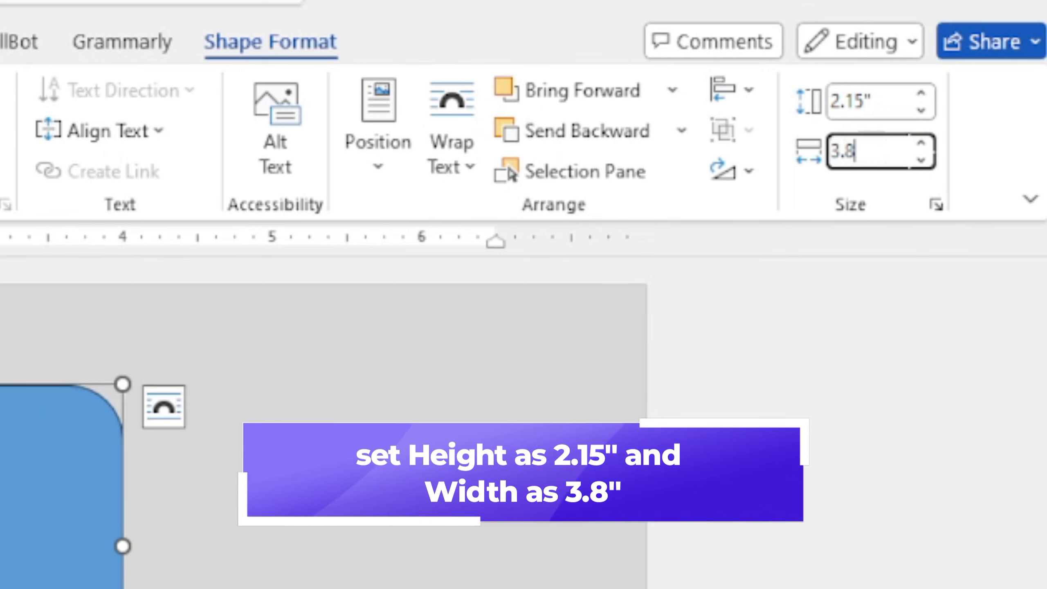
{"action": "key", "text": "Return"}
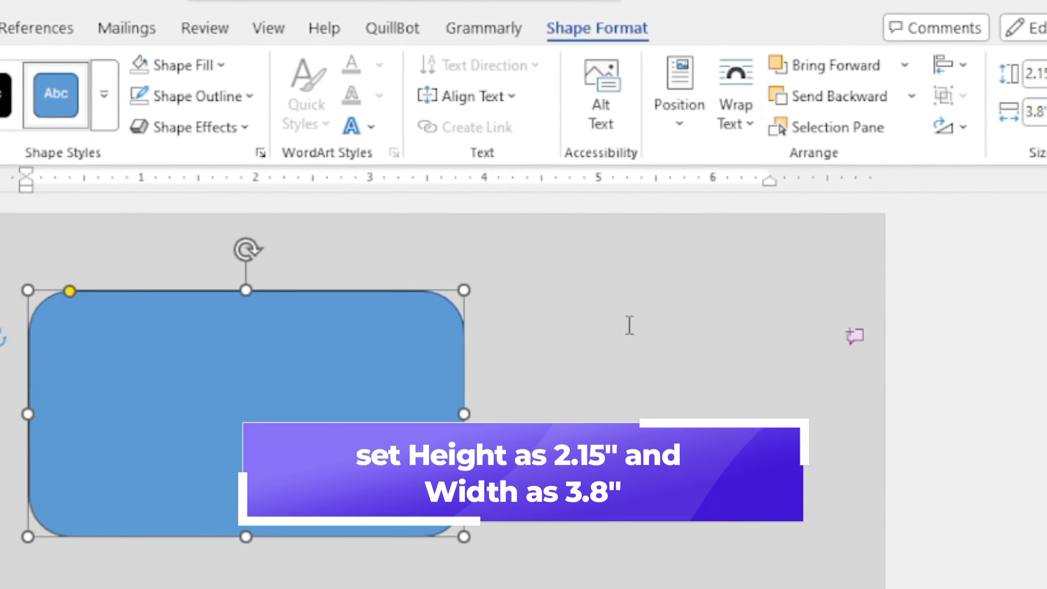
Apply the white-filled, green-outlined preset style to the rounded rectangle and set it to No Outline
{"action": "left_click", "coordinate": [312, 428]}
{"action": "left_click", "coordinate": [399, 345]}
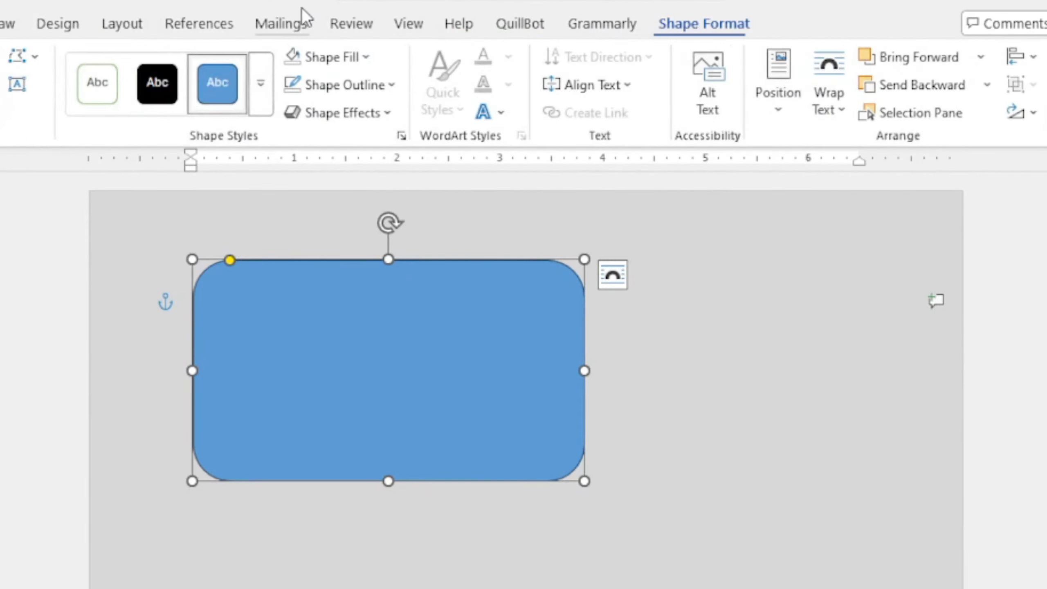
{"action": "left_click", "coordinate": [112, 87]}
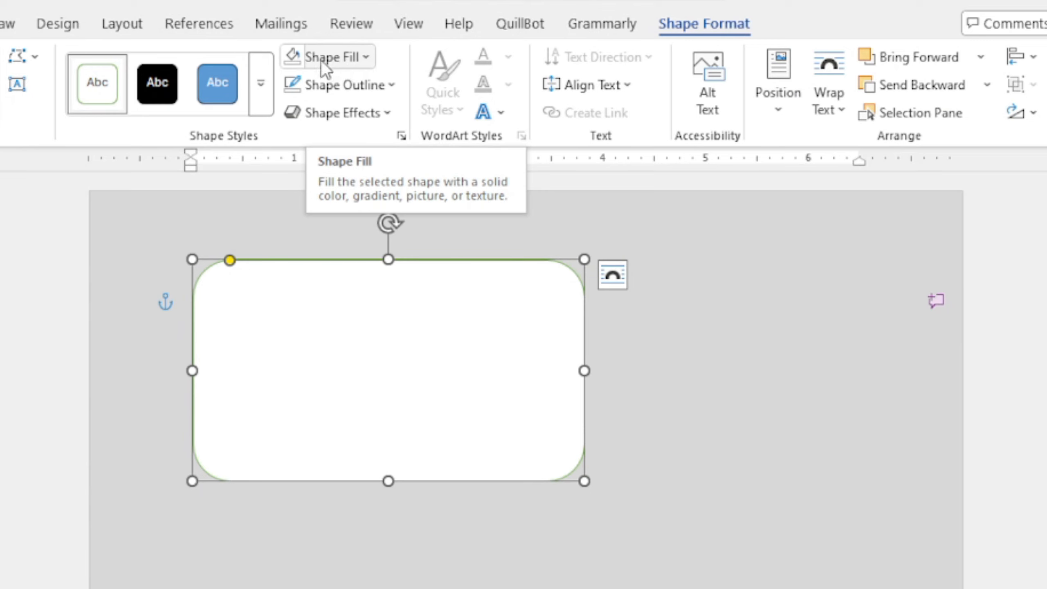
{"action": "left_click", "coordinate": [387, 83]}
{"action": "left_click", "coordinate": [338, 453]}
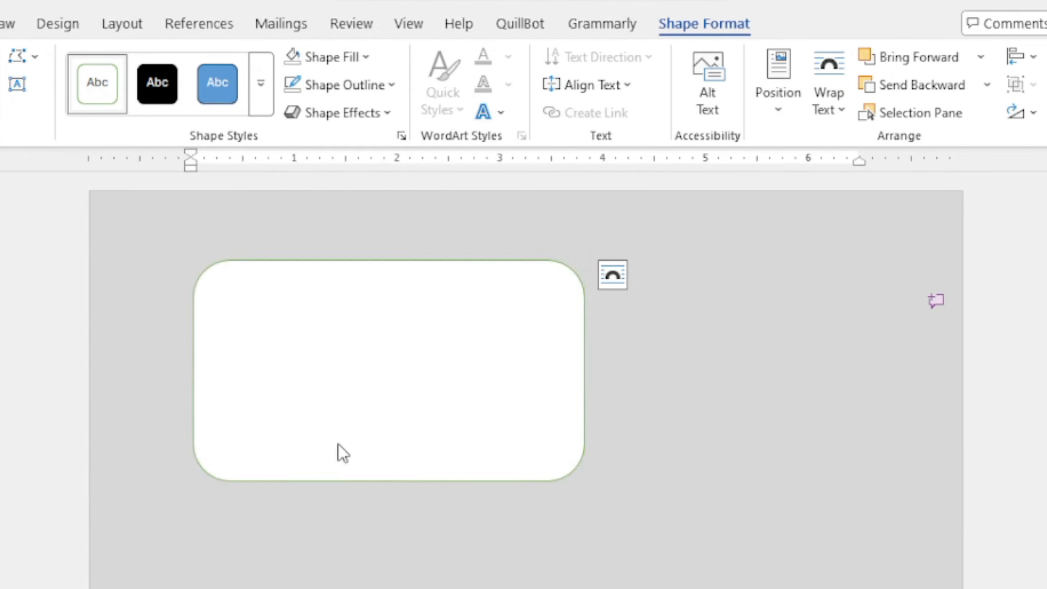
{"action": "left_click", "coordinate": [689, 379]}
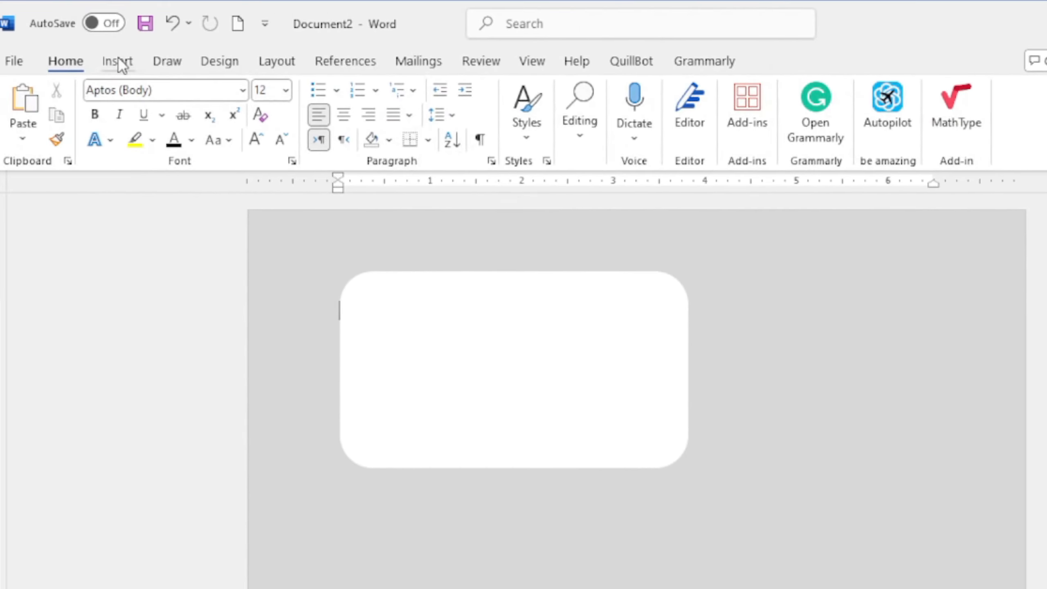
Draw a rectangular band about 0.44" high across the upper part of the white card, stretched to its right edge
{"action": "left_click", "coordinate": [119, 62]}
{"action": "left_click", "coordinate": [272, 92]}
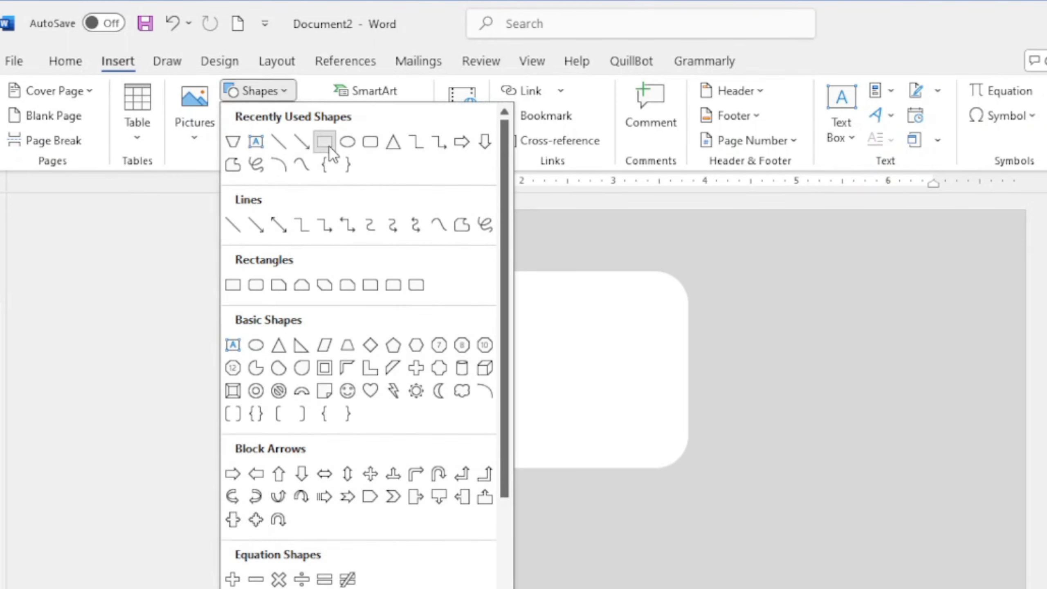
{"action": "left_click", "coordinate": [330, 148]}
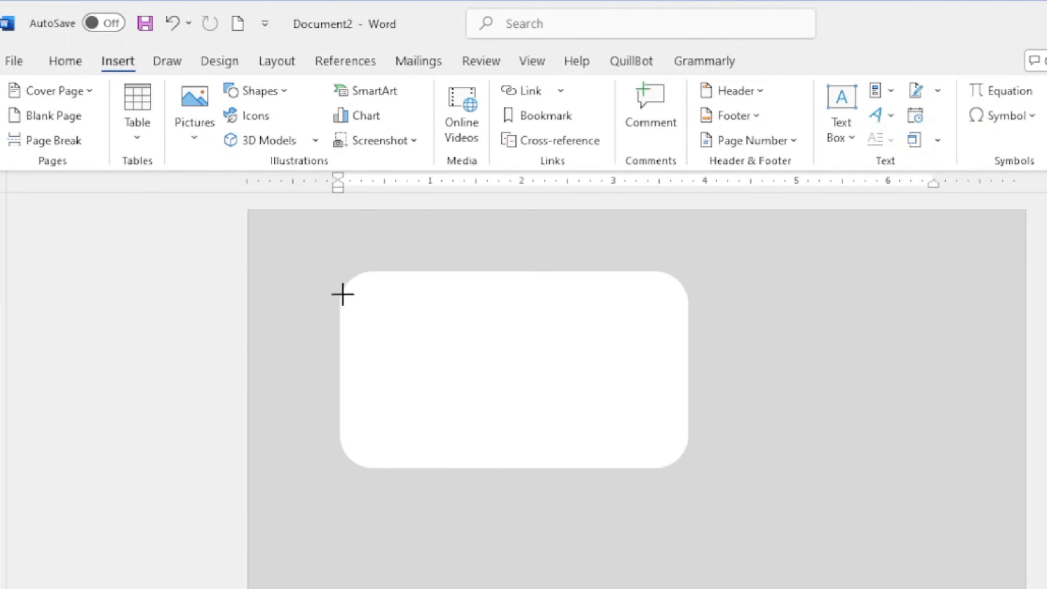
{"action": "mouse_move", "coordinate": [342, 294]}
{"action": "left_mouse_down"}
{"action": "mouse_move", "coordinate": [677, 308]}
{"action": "mouse_move", "coordinate": [686, 334]}
{"action": "left_mouse_up"}
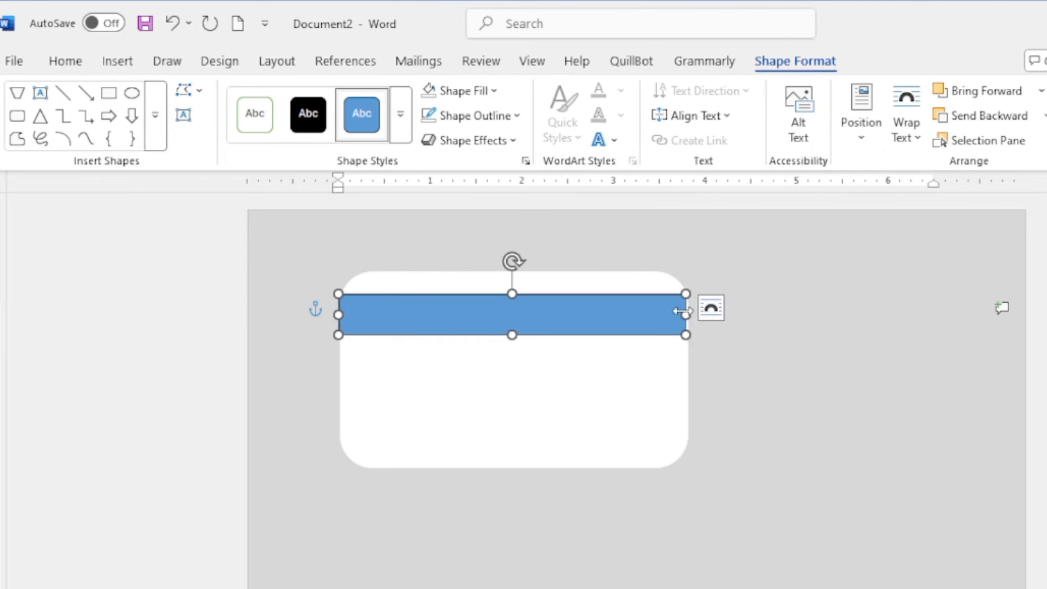
{"action": "left_click_drag", "start_coordinate": [685, 314], "coordinate": [688, 315]}
{"action": "left_click", "coordinate": [783, 374]}
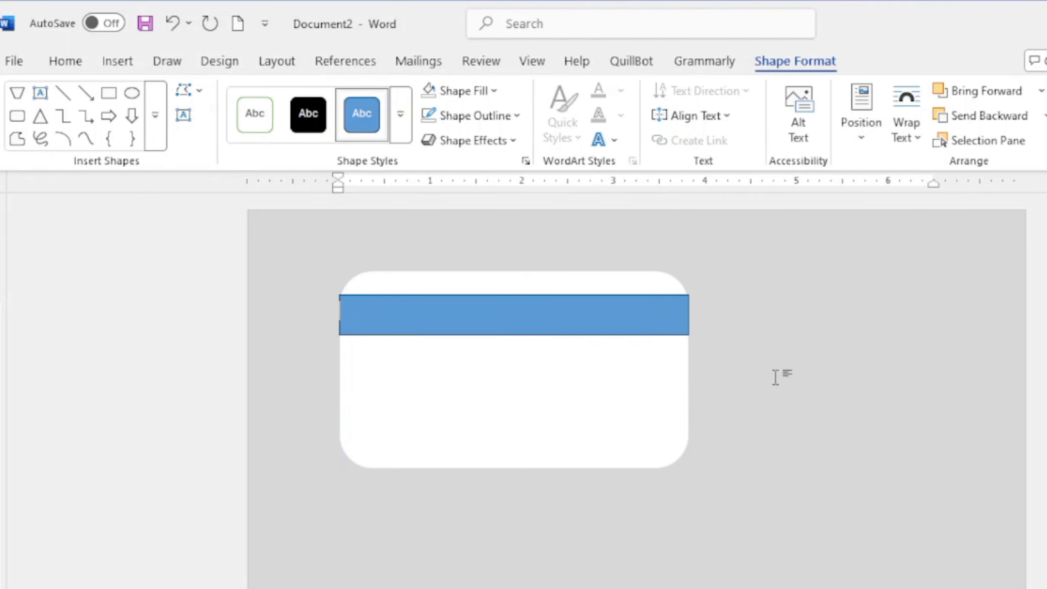
Remove the band's outline and apply the dark blue gradient theme style with a shadow
{"action": "left_click", "coordinate": [529, 319]}
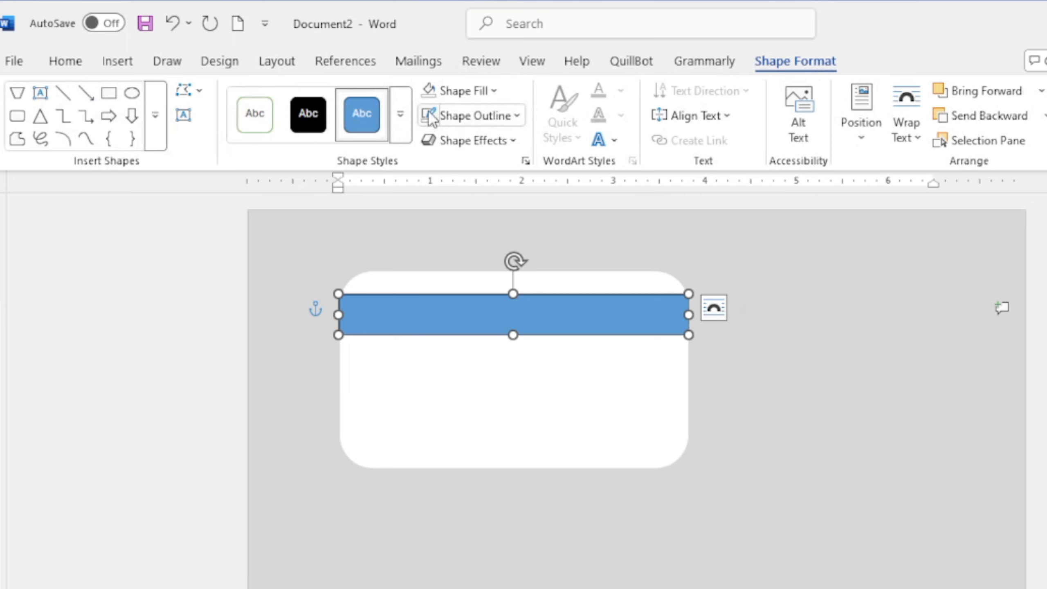
{"action": "left_click", "coordinate": [508, 121]}
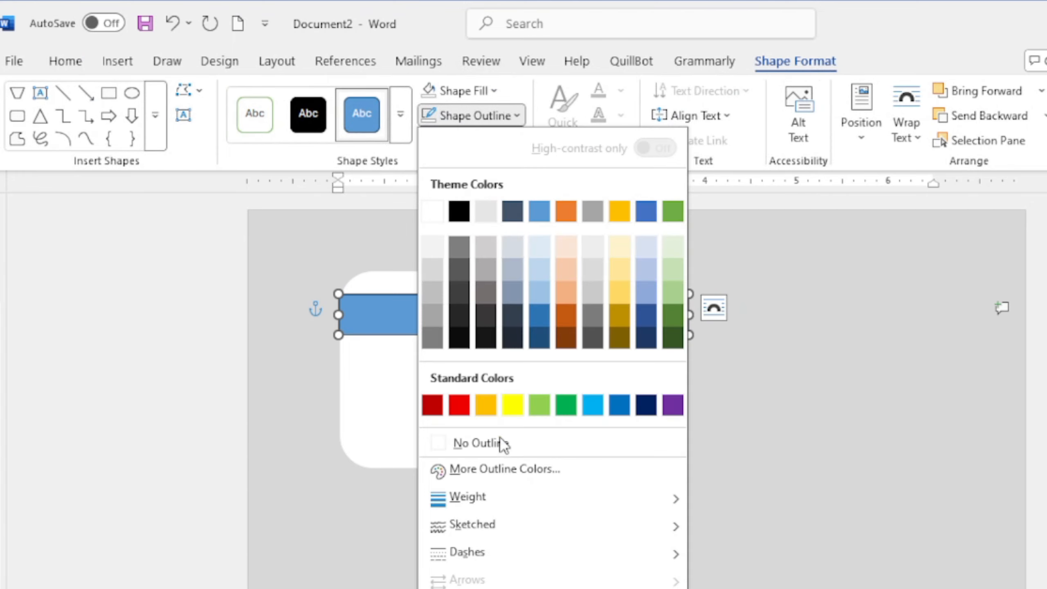
{"action": "left_click", "coordinate": [499, 452]}
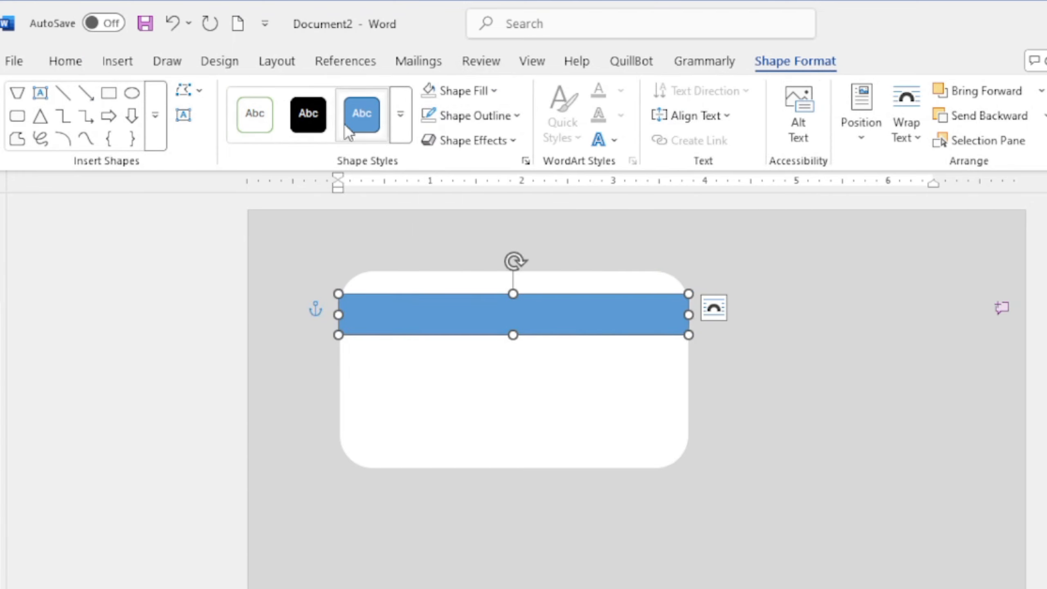
{"action": "left_click", "coordinate": [400, 120]}
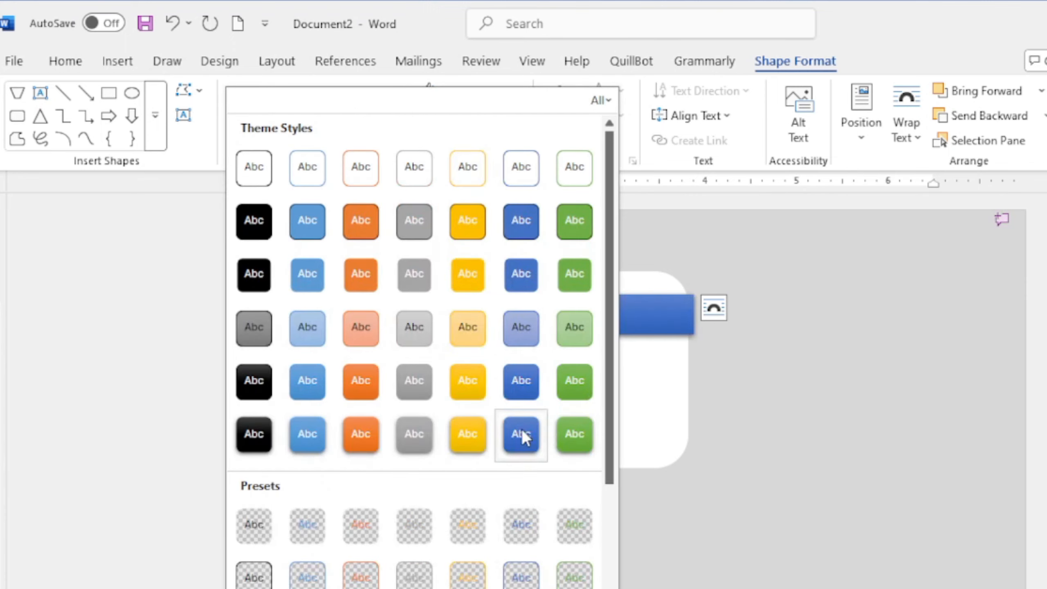
{"action": "left_click", "coordinate": [521, 434]}
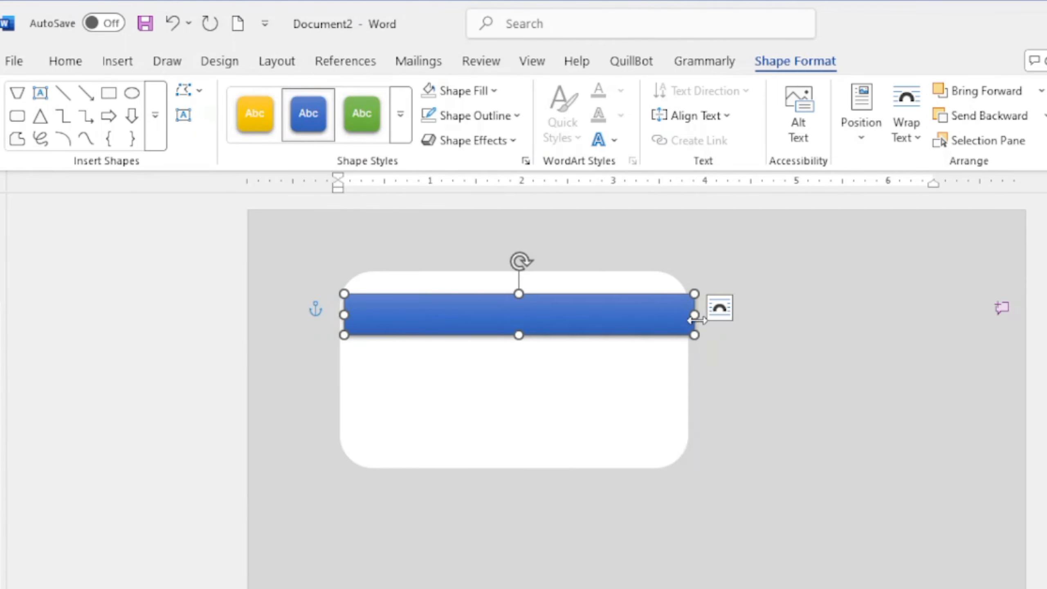
Narrow the blue band to about 3.75" and nudge it left so it fits within the card's edges
{"action": "left_click_drag", "start_coordinate": [695, 314], "coordinate": [688, 314]}
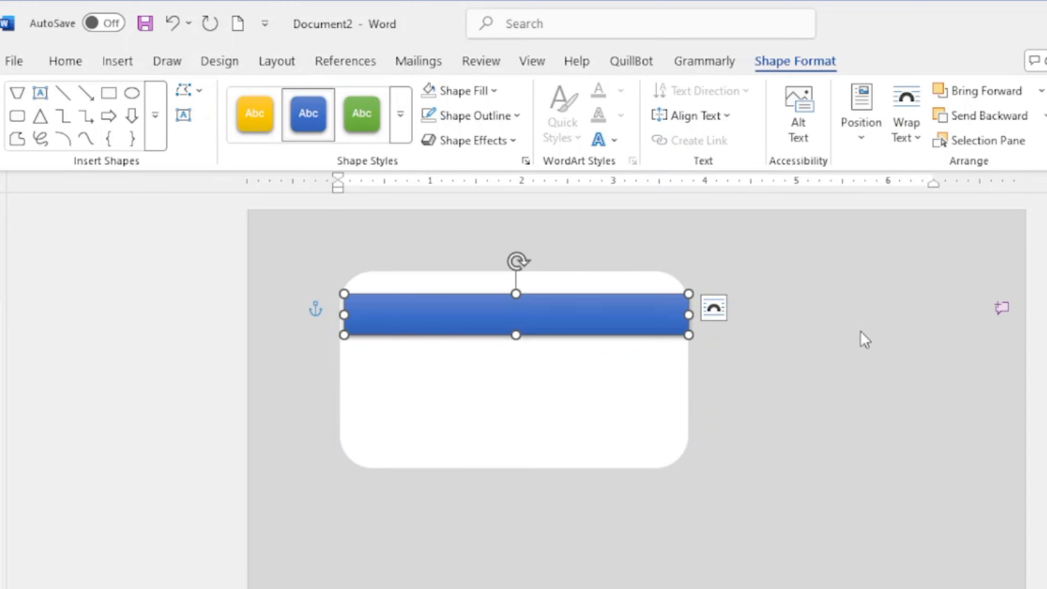
{"action": "key", "text": "Left"}
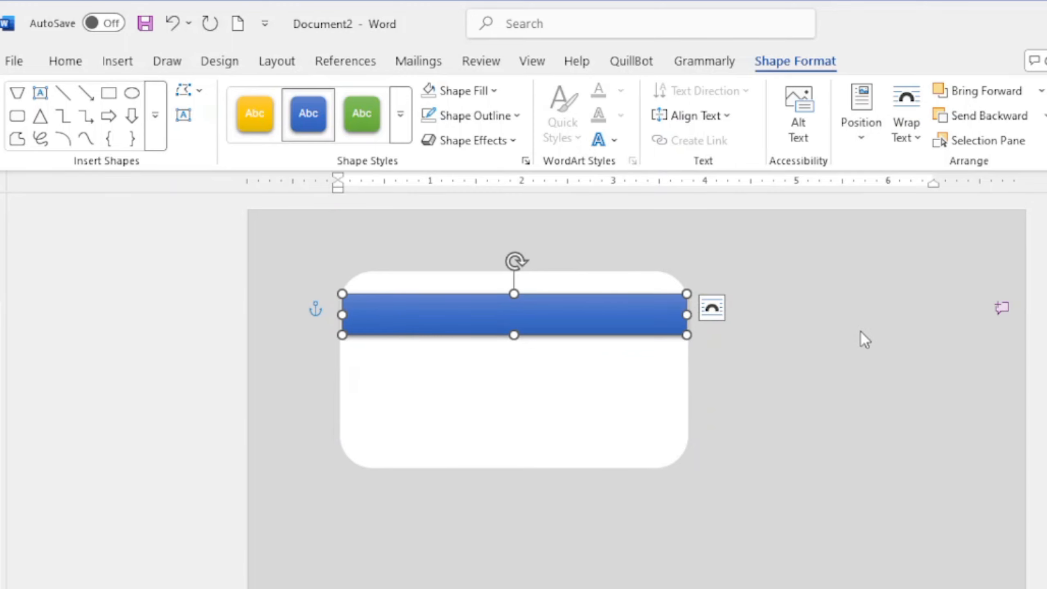
{"action": "left_click", "coordinate": [519, 243]}
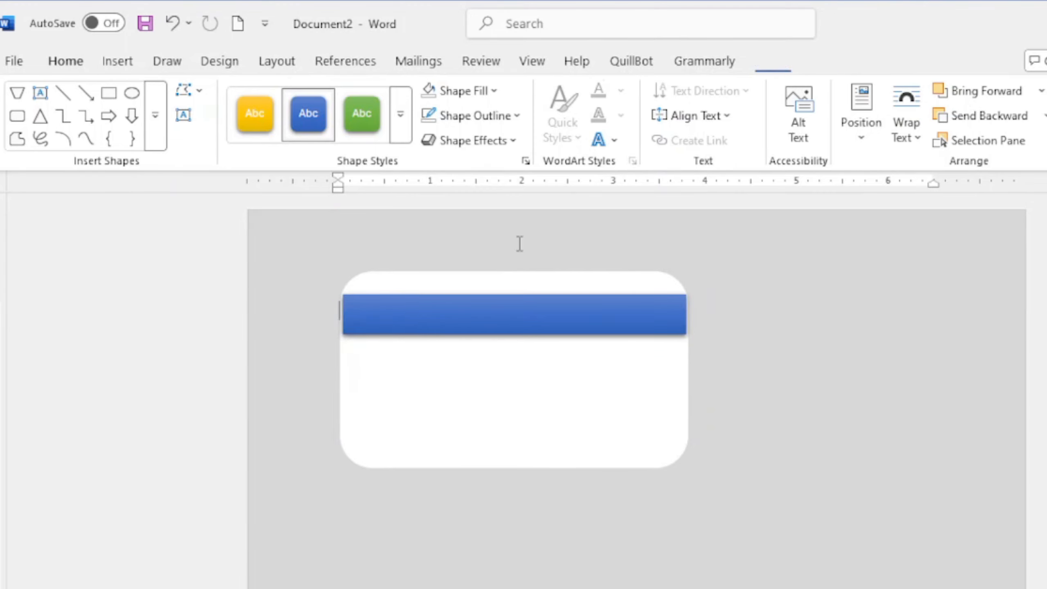
Draw a Flowchart Manual Operation shape, an inverted trapezoid, on the gray page beside the white card
{"action": "left_click", "coordinate": [465, 319]}
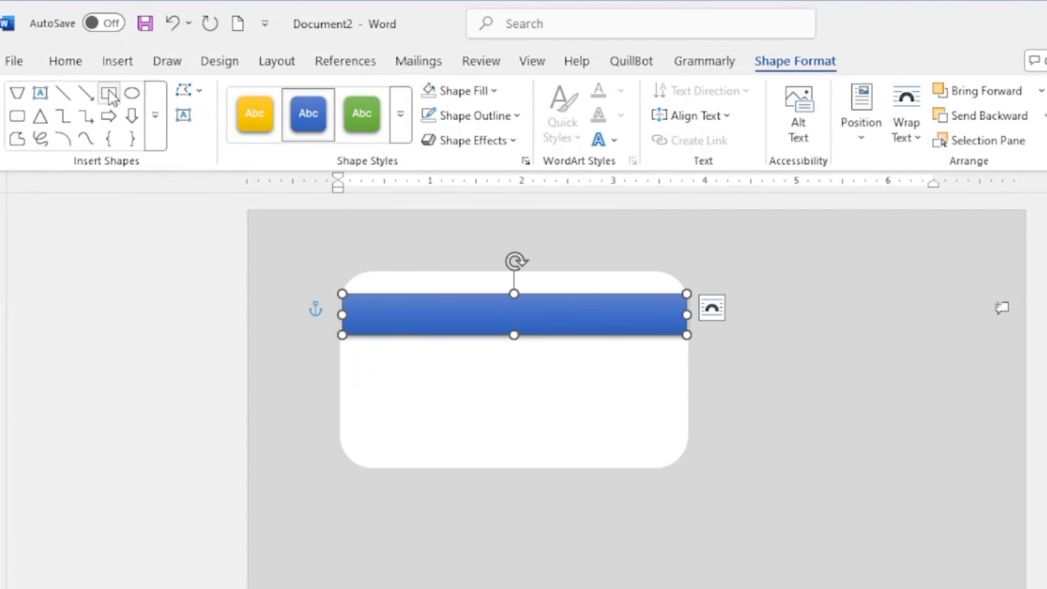
{"action": "left_click", "coordinate": [156, 120]}
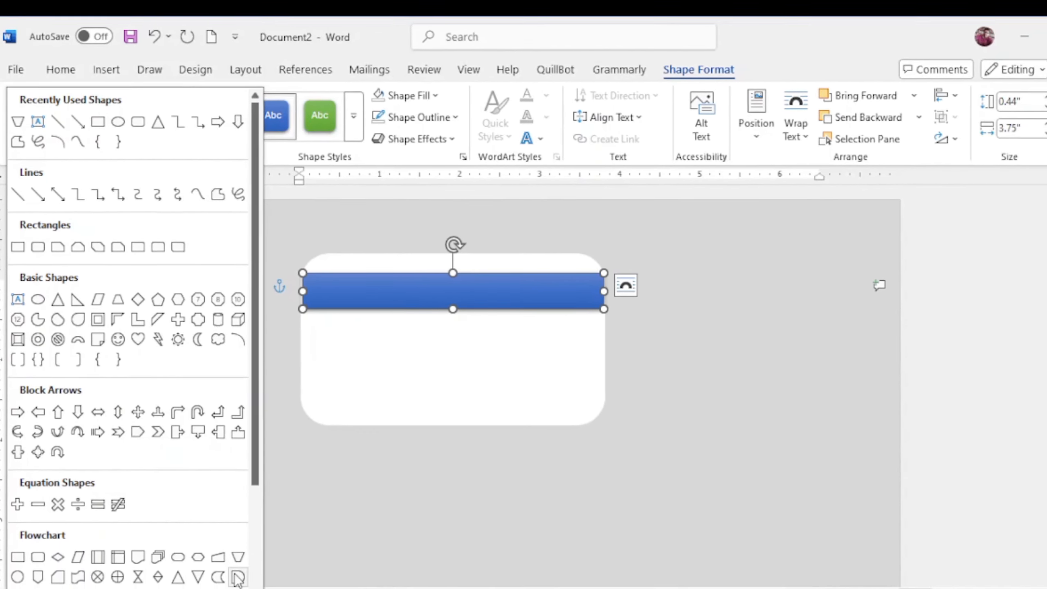
{"action": "left_click", "coordinate": [238, 557]}
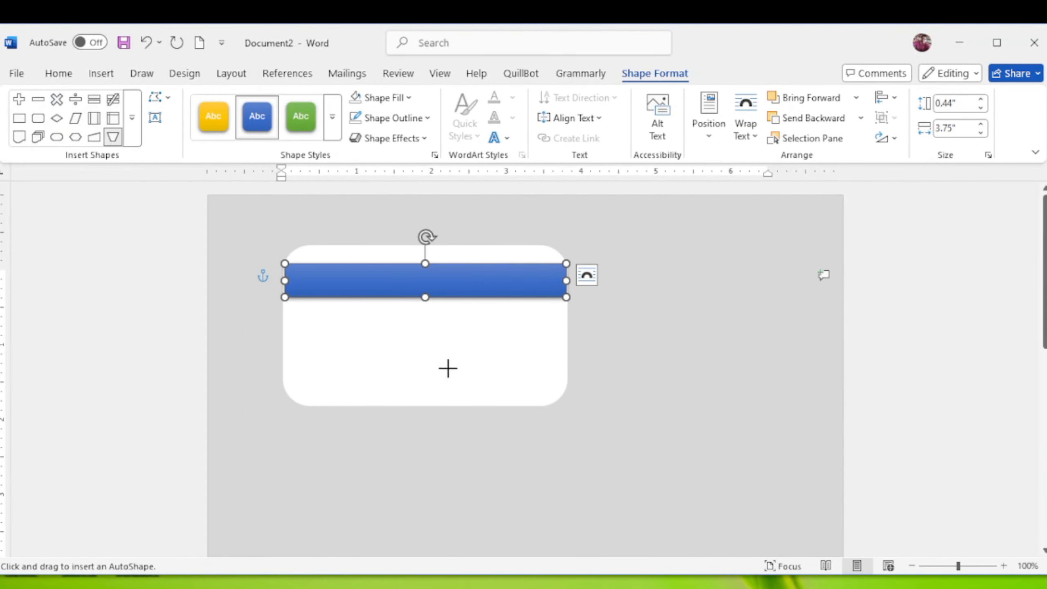
{"action": "left_click_drag", "start_coordinate": [567, 352], "coordinate": [809, 408]}
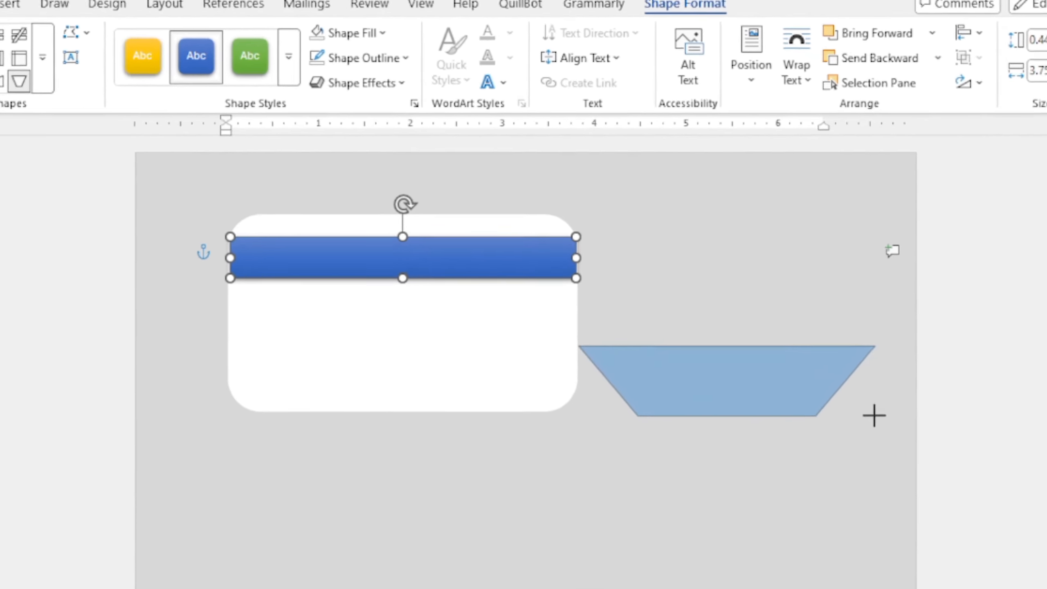
{"action": "left_click_drag", "start_coordinate": [874, 415], "coordinate": [874, 416]}
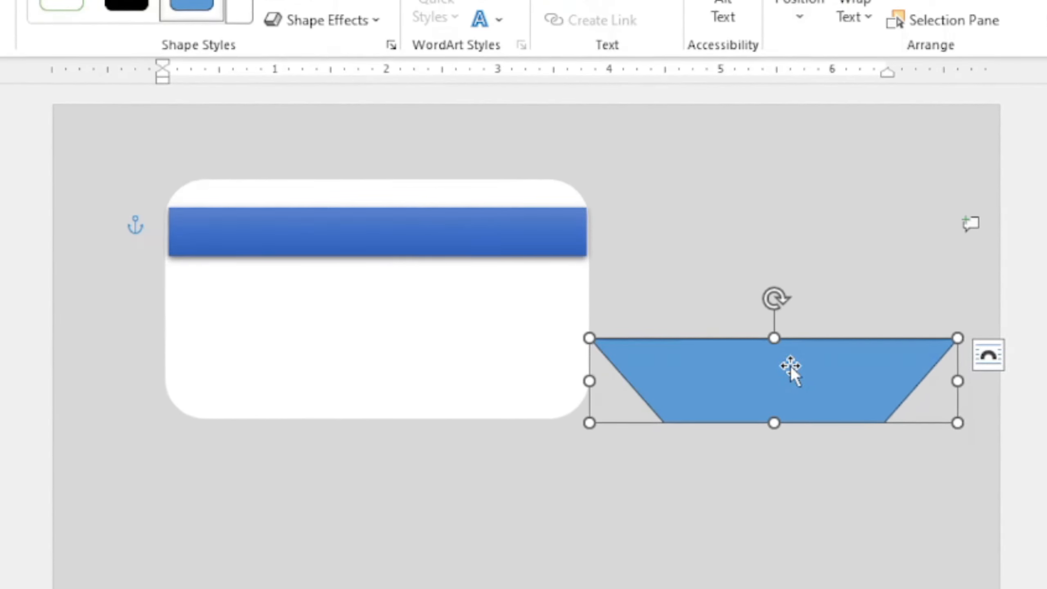
Move the inverted trapezoid onto the dark blue band and resize it to about 0.34" high by 3.67" wide
{"action": "left_click_drag", "start_coordinate": [790, 365], "coordinate": [357, 209]}
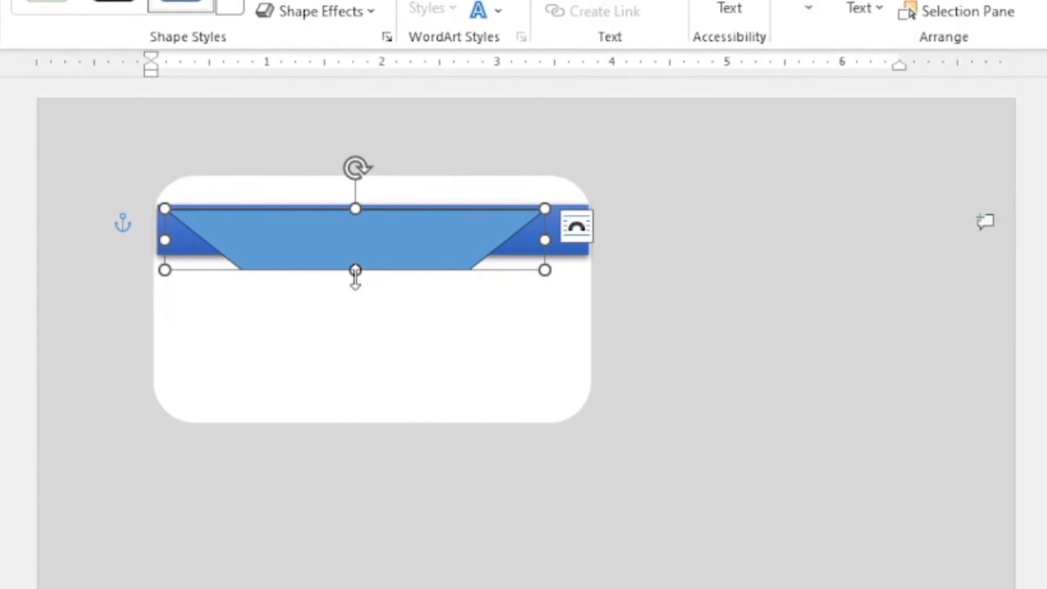
{"action": "left_click_drag", "start_coordinate": [356, 270], "coordinate": [362, 248]}
{"action": "left_click_drag", "start_coordinate": [544, 229], "coordinate": [582, 227]}
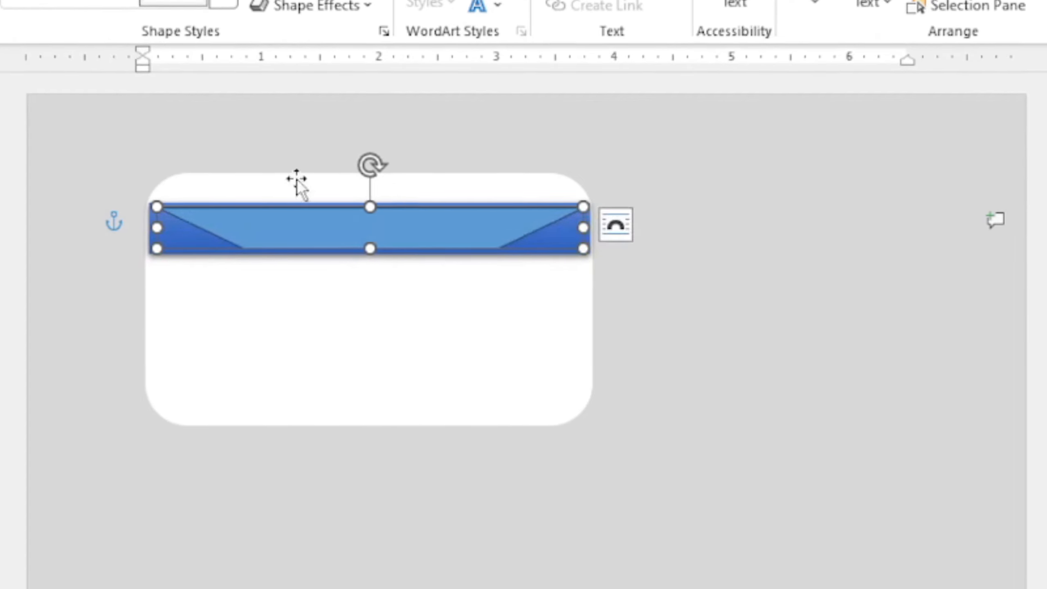
{"action": "left_click_drag", "start_coordinate": [154, 227], "coordinate": [146, 227]}
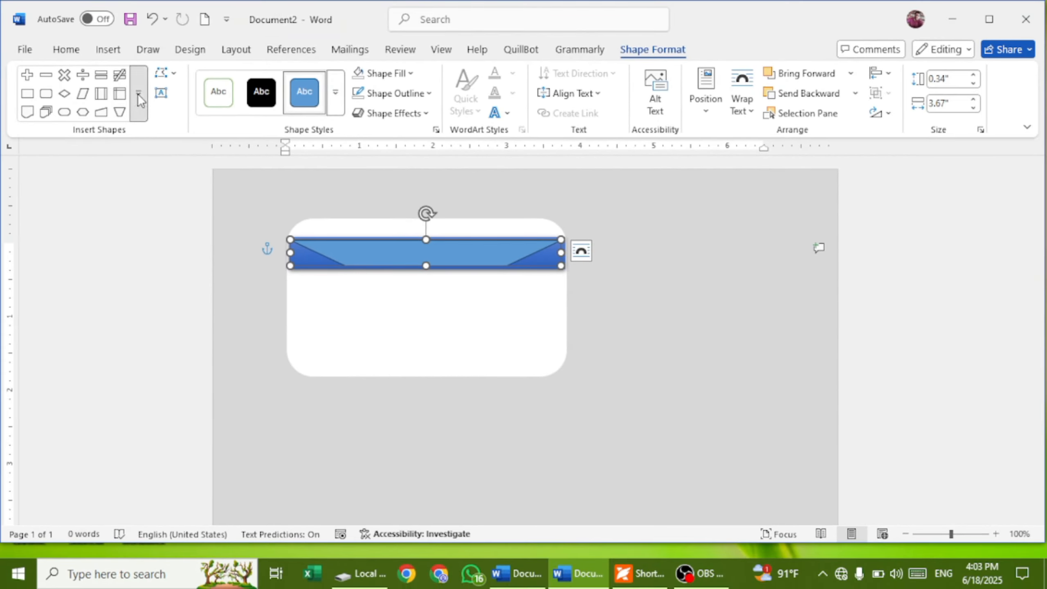
Draw a small isosceles triangle over the card's left edge below the band, rotate it clockwise and reduce its height slightly
{"action": "left_click", "coordinate": [139, 101]}
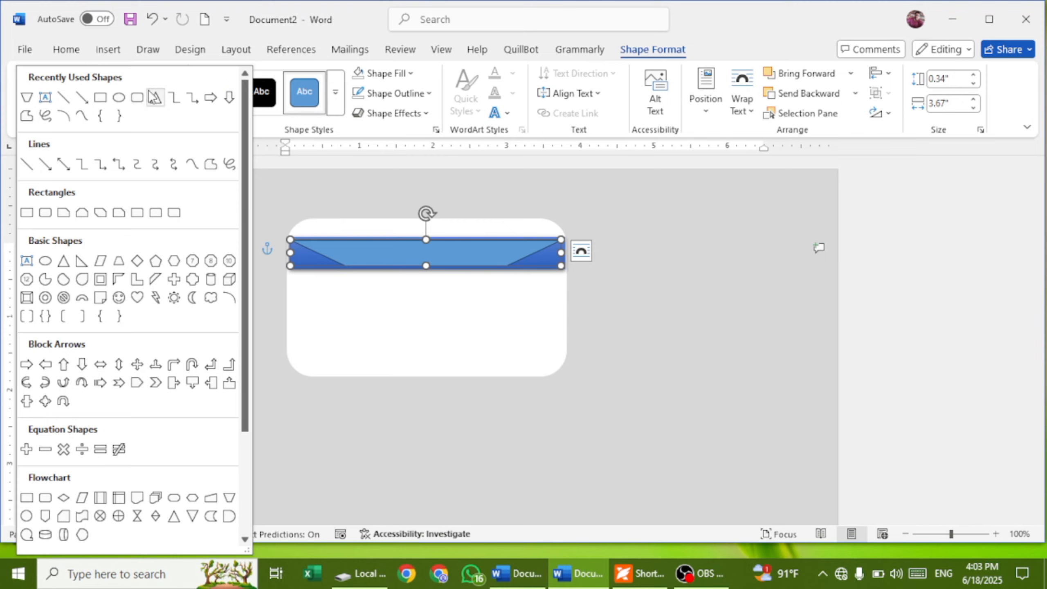
{"action": "left_click", "coordinate": [155, 99]}
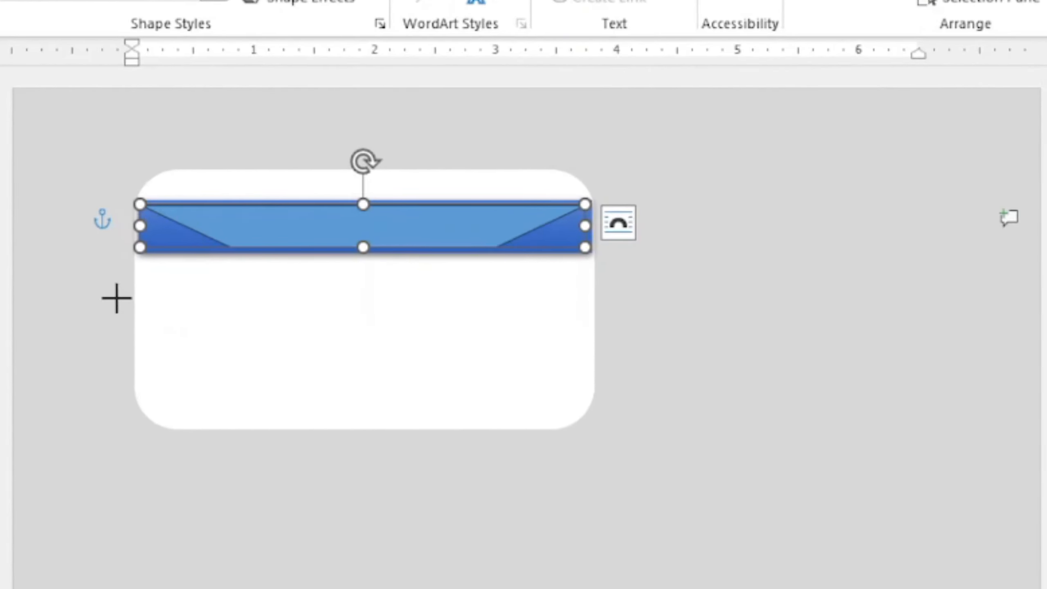
{"action": "left_click_drag", "start_coordinate": [116, 298], "coordinate": [198, 351]}
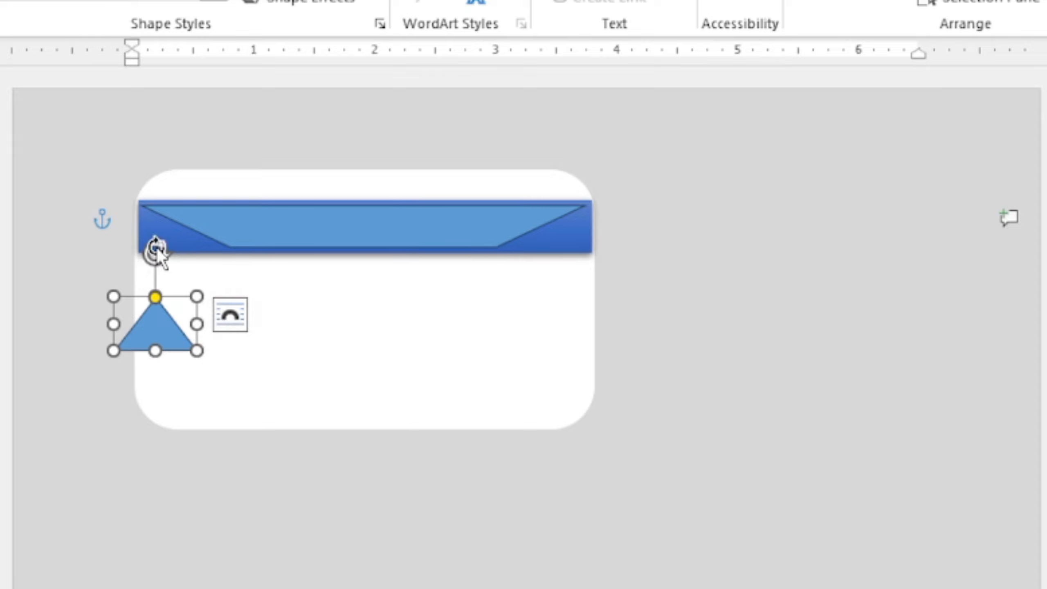
{"action": "left_click_drag", "start_coordinate": [155, 254], "coordinate": [211, 287]}
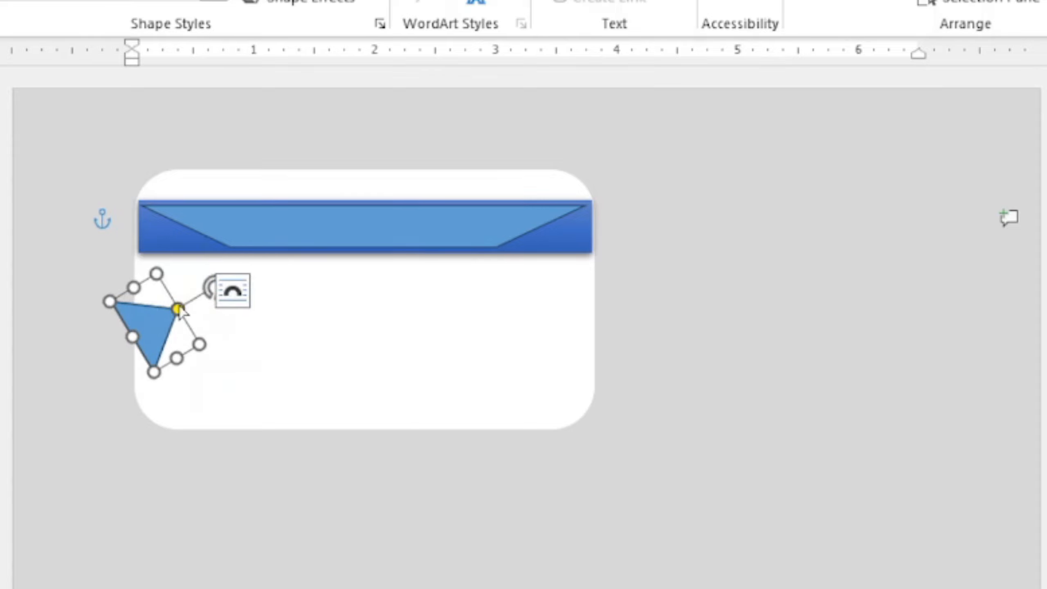
{"action": "left_click_drag", "start_coordinate": [156, 272], "coordinate": [144, 276]}
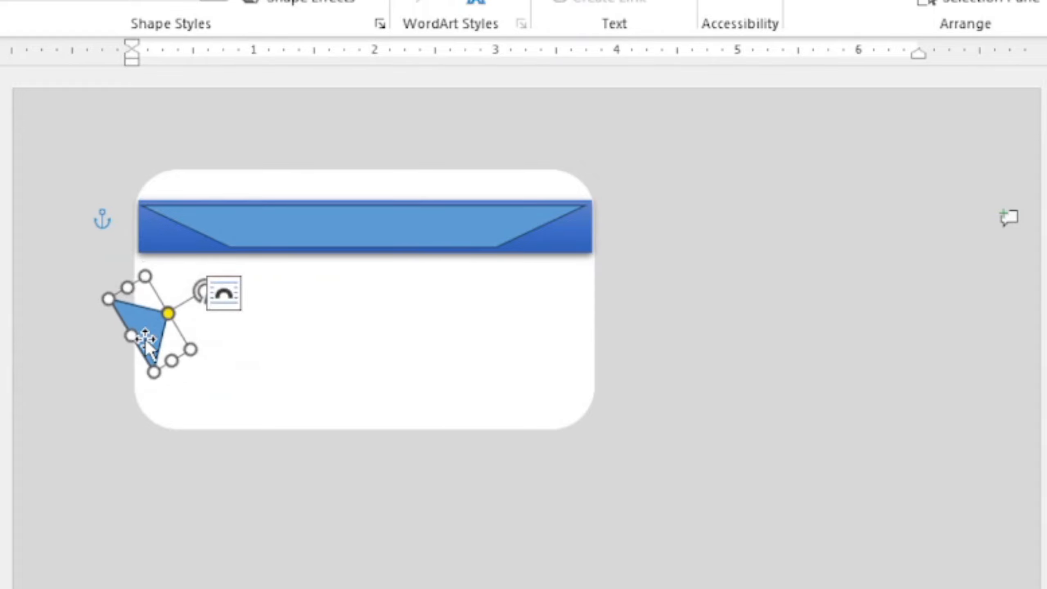
Move the triangle onto the left end of the blue band and fine-tune its rotation toward the band's upper edge
{"action": "left_click_drag", "start_coordinate": [145, 339], "coordinate": [190, 237]}
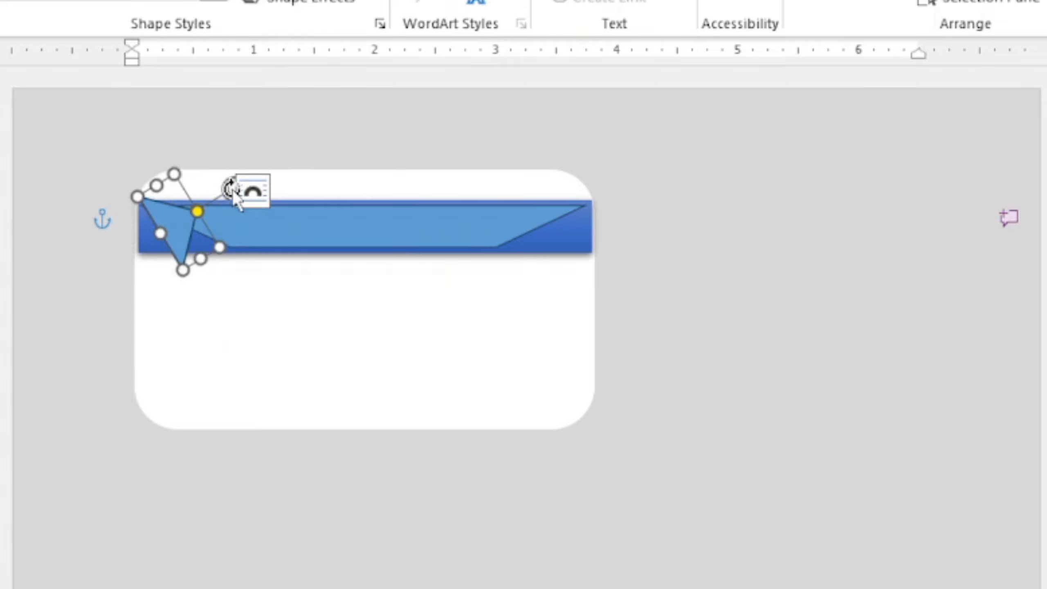
{"action": "left_click_drag", "start_coordinate": [232, 187], "coordinate": [215, 182]}
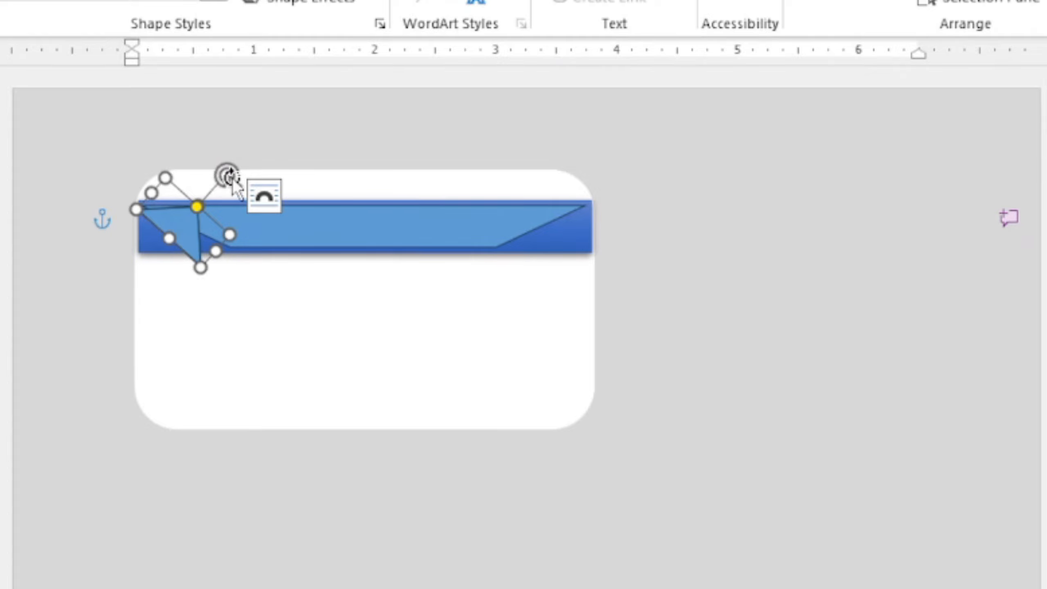
{"action": "left_click_drag", "start_coordinate": [228, 176], "coordinate": [230, 182]}
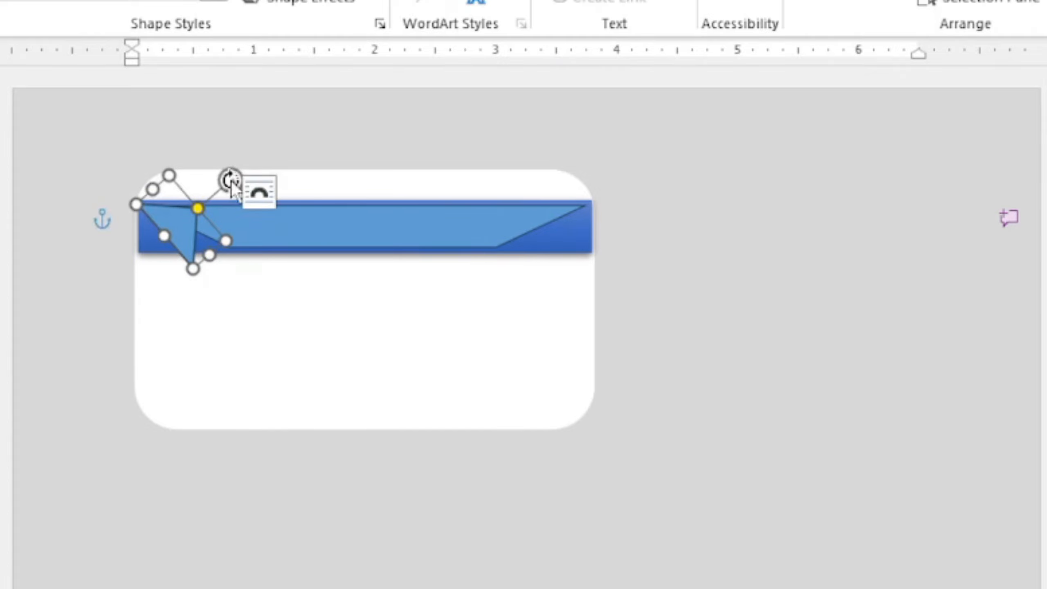
{"action": "left_click", "coordinate": [306, 370]}
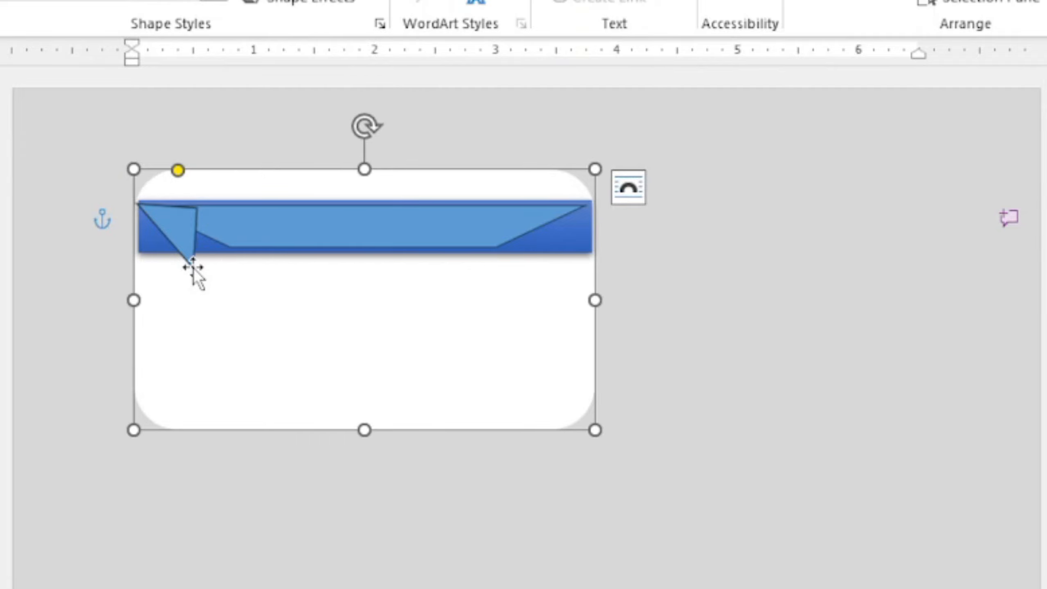
Shrink the triangle to about 0.28" by 0.49" and nudge it up so it fits within the band's left end
{"action": "left_click", "coordinate": [183, 233]}
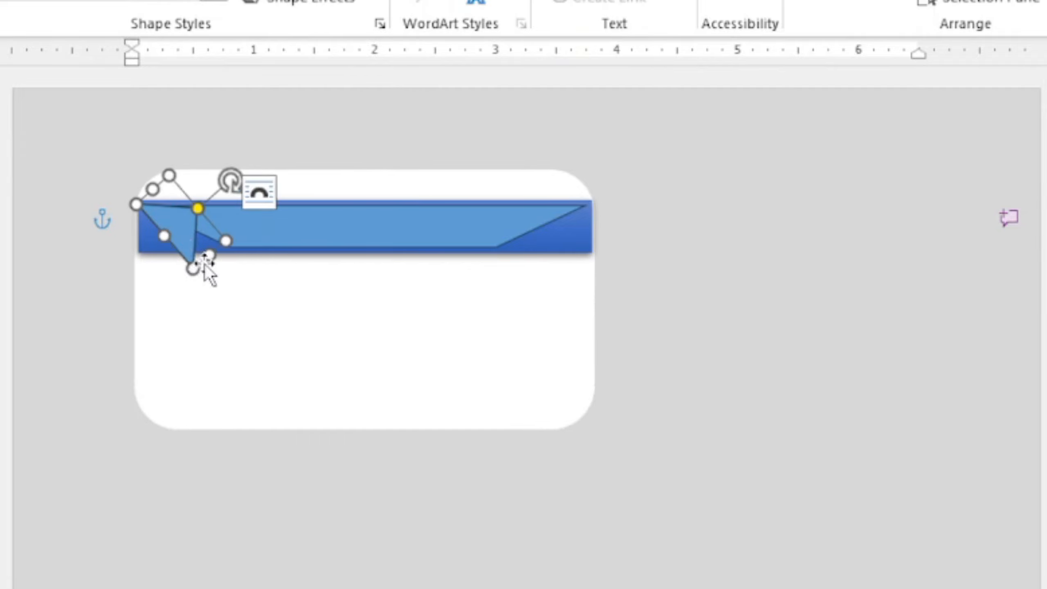
{"action": "left_click_drag", "start_coordinate": [208, 255], "coordinate": [206, 218]}
{"action": "left_click_drag", "start_coordinate": [202, 226], "coordinate": [202, 227]}
{"action": "left_click", "coordinate": [262, 342]}
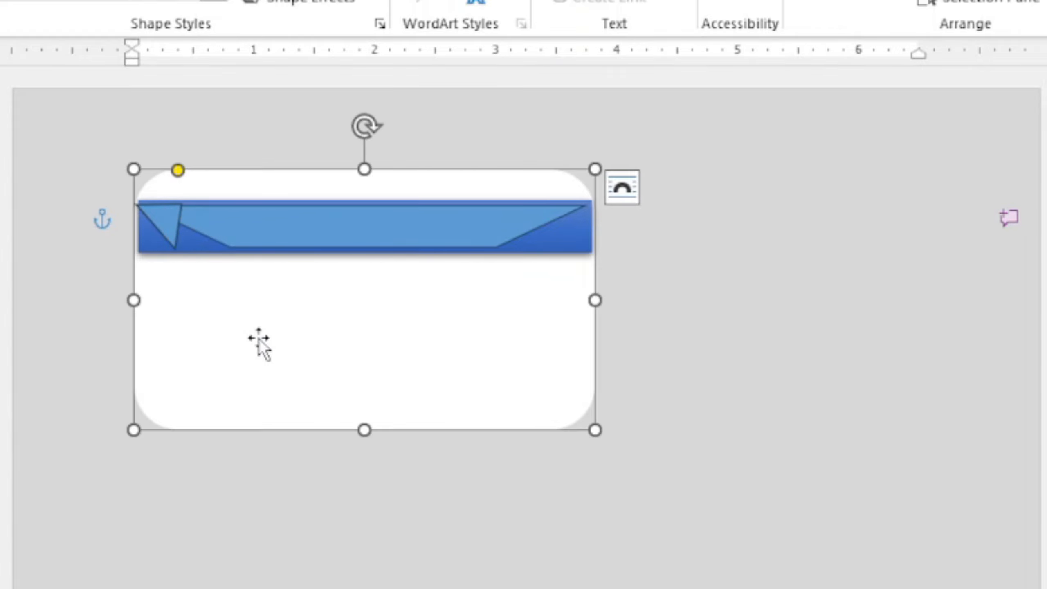
{"action": "left_click", "coordinate": [163, 213]}
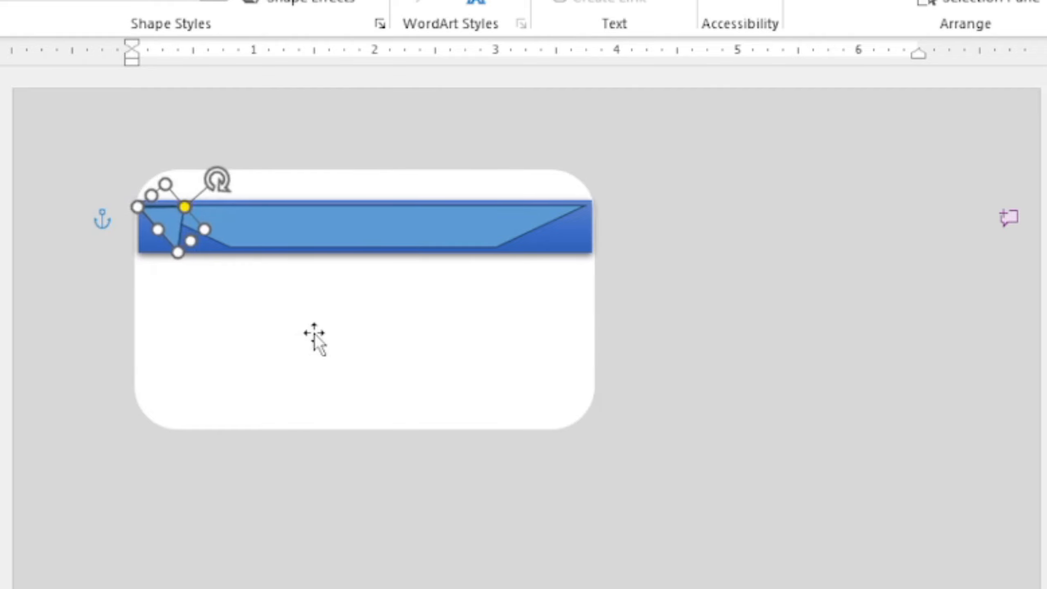
{"action": "key", "text": "Up"}
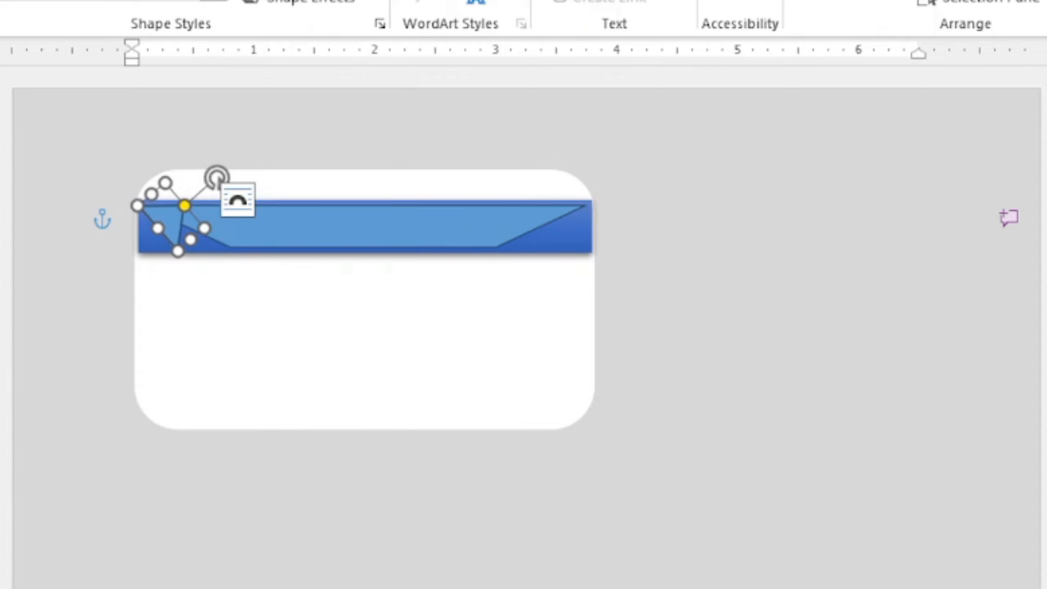
{"action": "left_click", "coordinate": [4, 322]}
{"action": "left_click", "coordinate": [809, 373]}
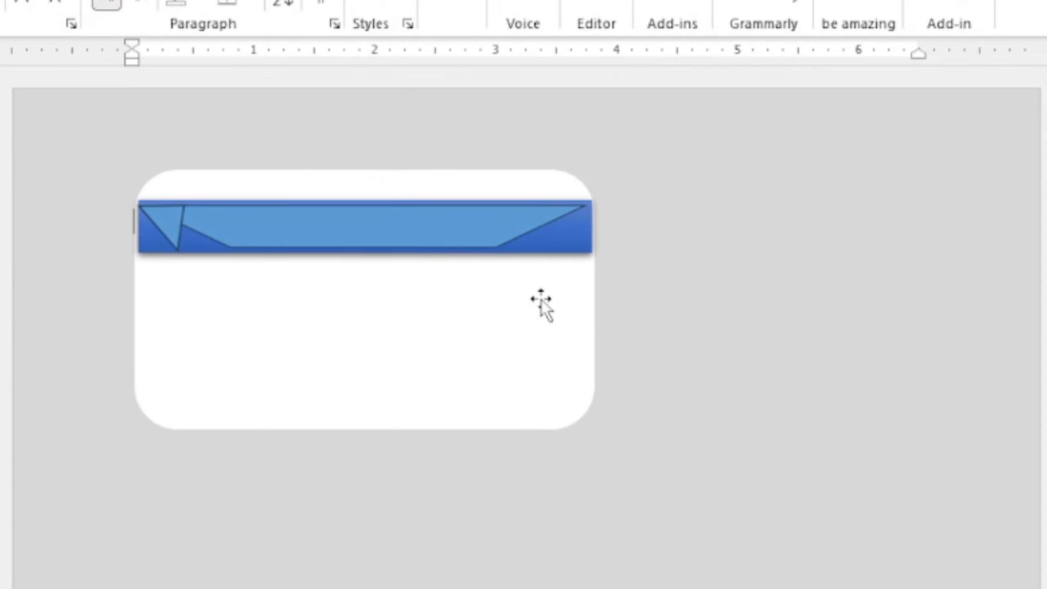
Edit the trapezoid's points, moving its lower-left corner out to the triangle's lower tip
{"action": "left_click", "coordinate": [376, 236]}
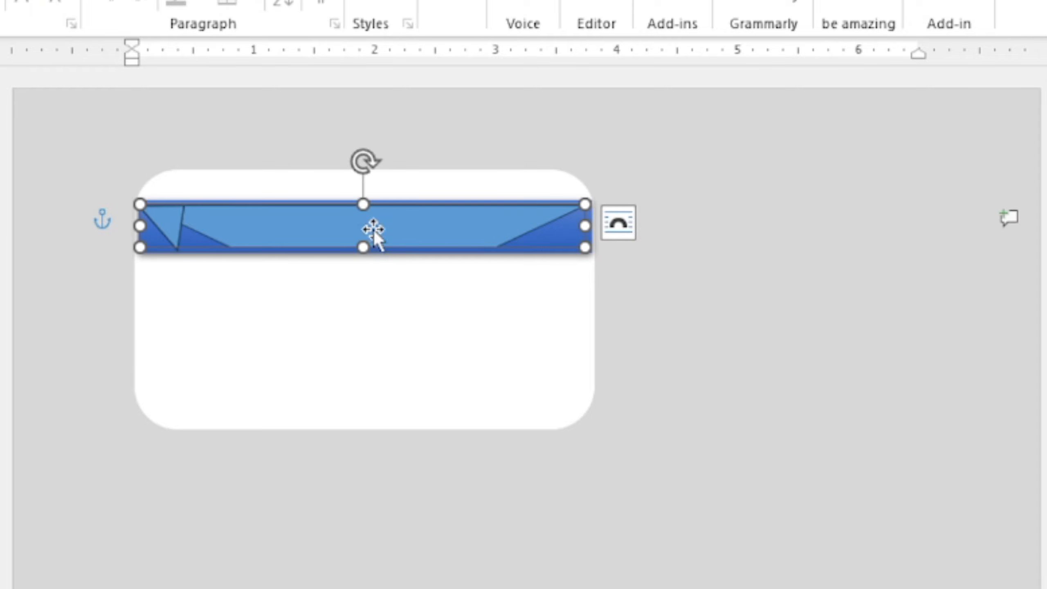
{"action": "right_click", "coordinate": [430, 234]}
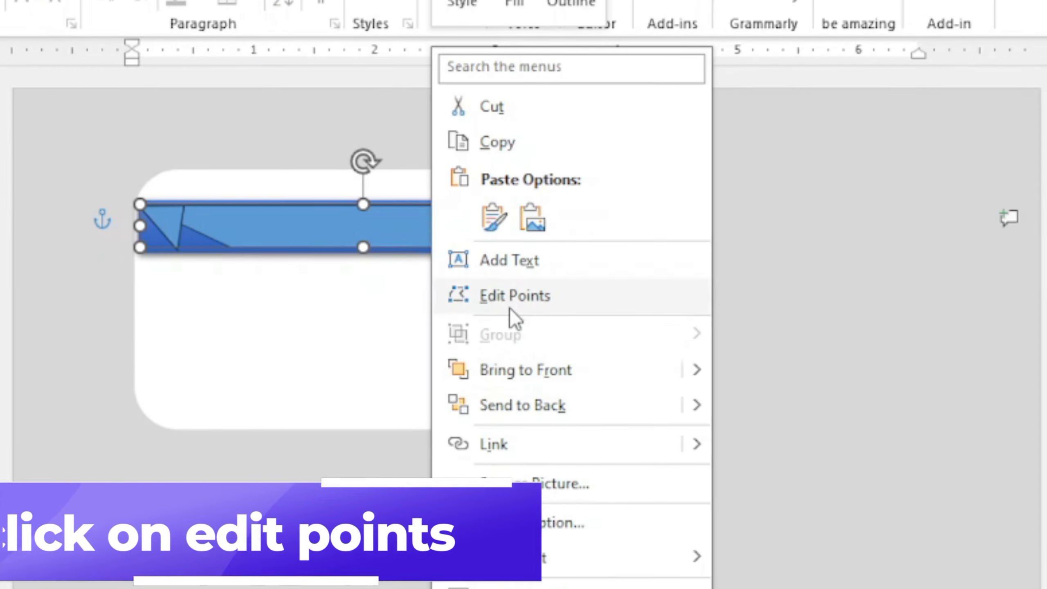
{"action": "left_click", "coordinate": [538, 301]}
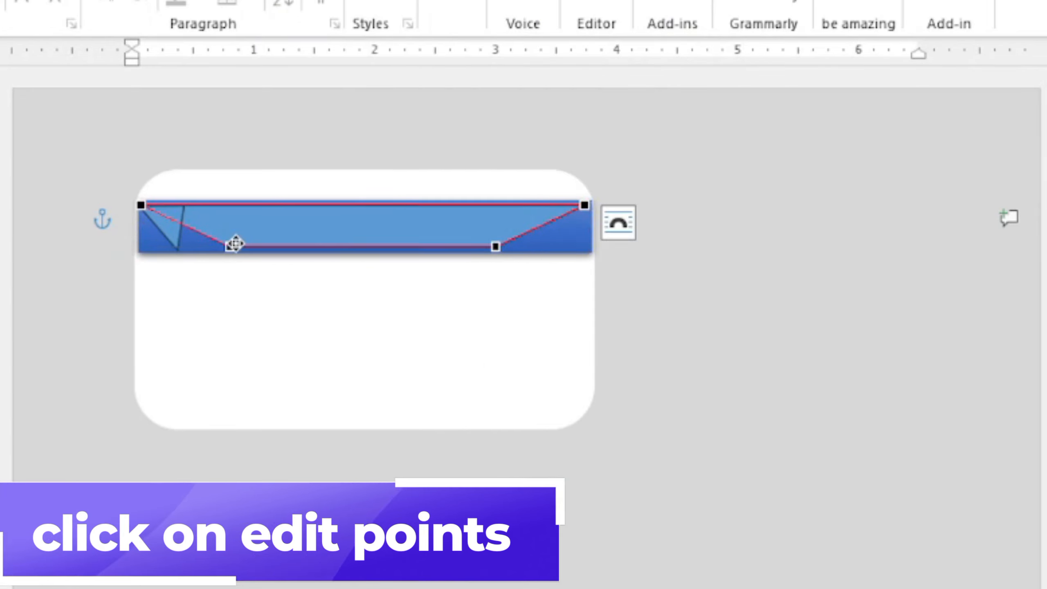
{"action": "left_click_drag", "start_coordinate": [228, 248], "coordinate": [172, 250]}
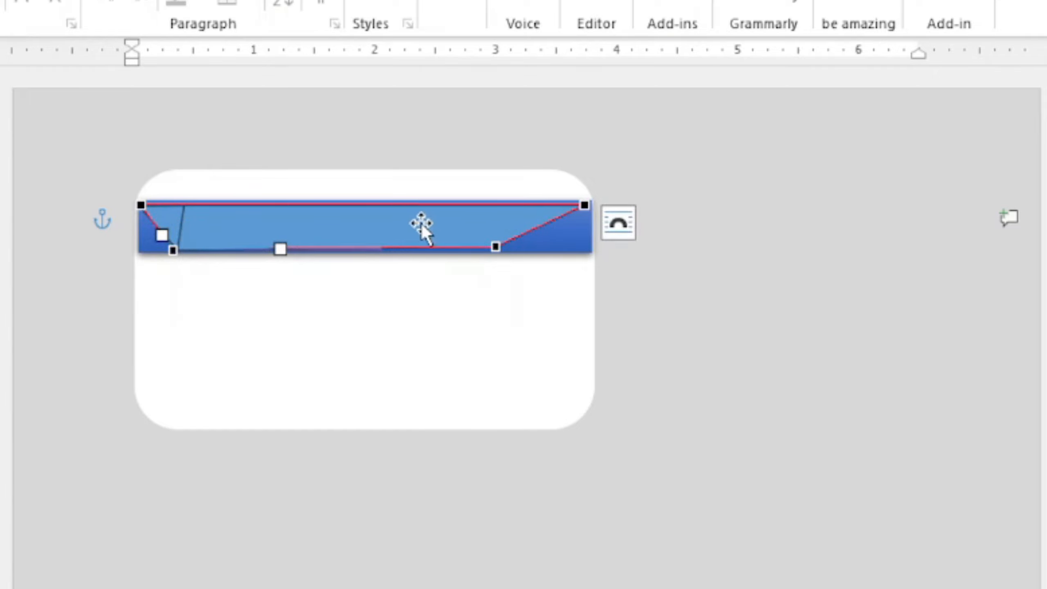
{"action": "left_click", "coordinate": [303, 352]}
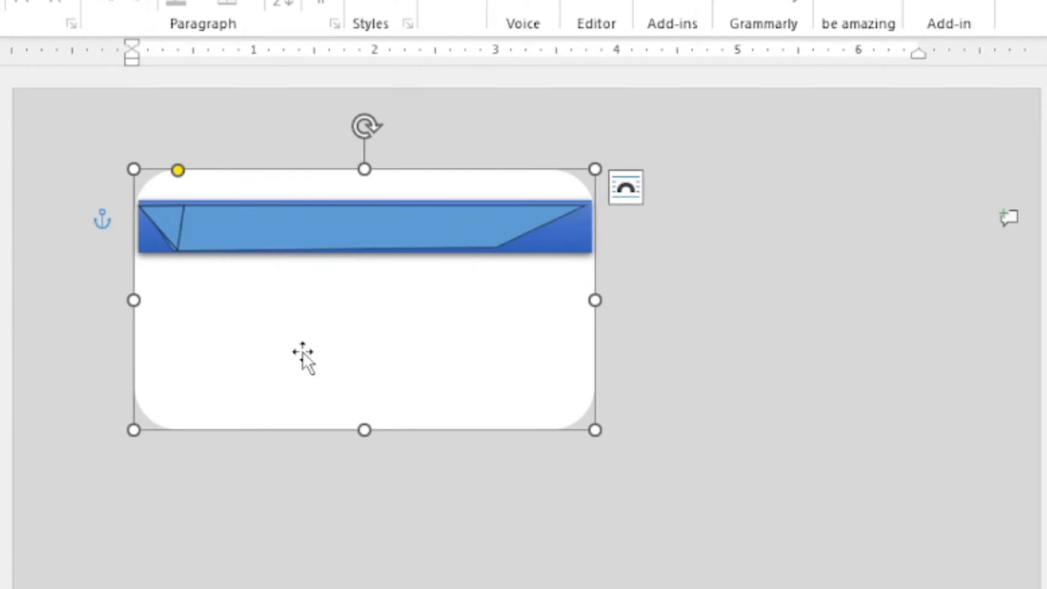
{"action": "left_click", "coordinate": [215, 236]}
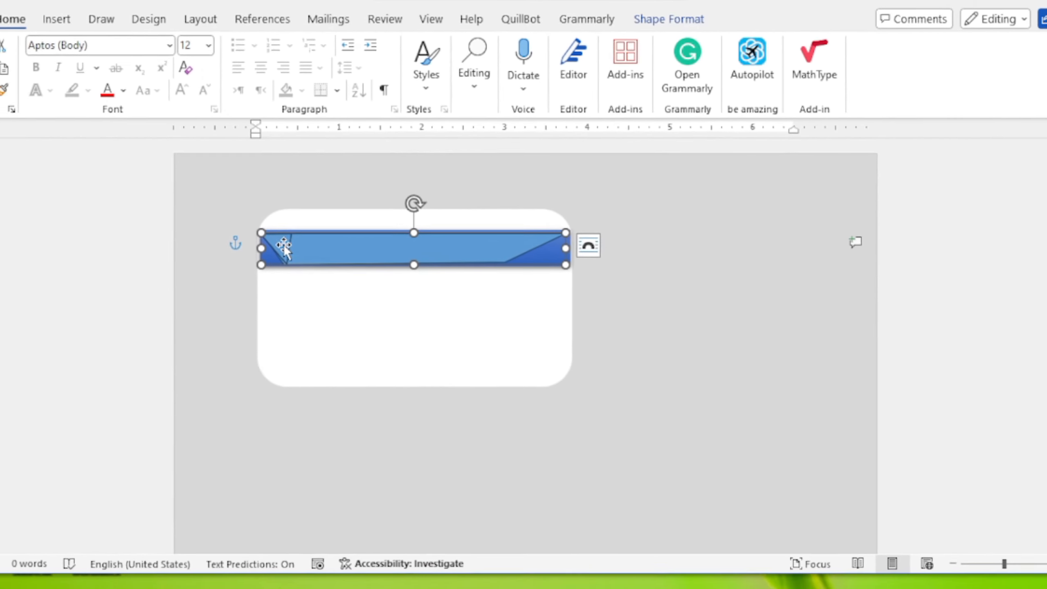
Apply the semi-transparent light blue preset style without an outline to the small triangle
{"action": "left_click", "coordinate": [172, 222]}
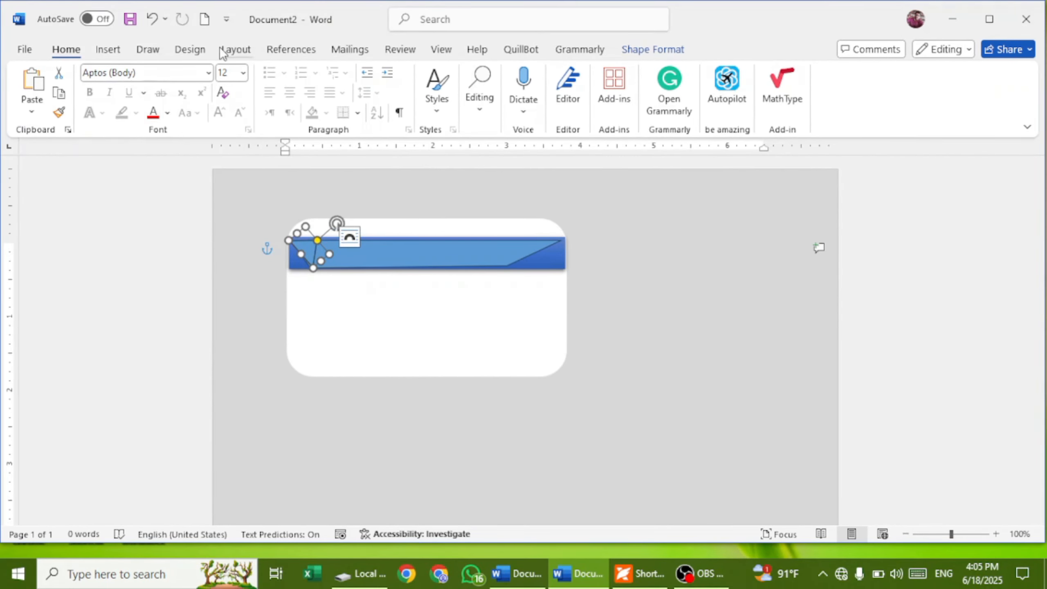
{"action": "left_click", "coordinate": [656, 49]}
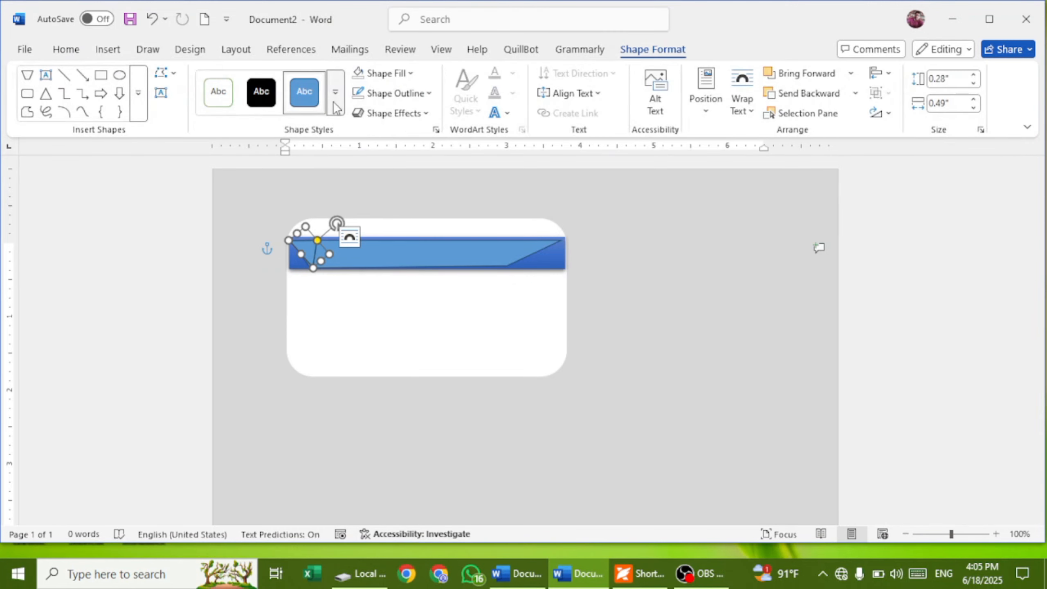
{"action": "left_click", "coordinate": [336, 108]}
{"action": "left_click", "coordinate": [256, 271]}
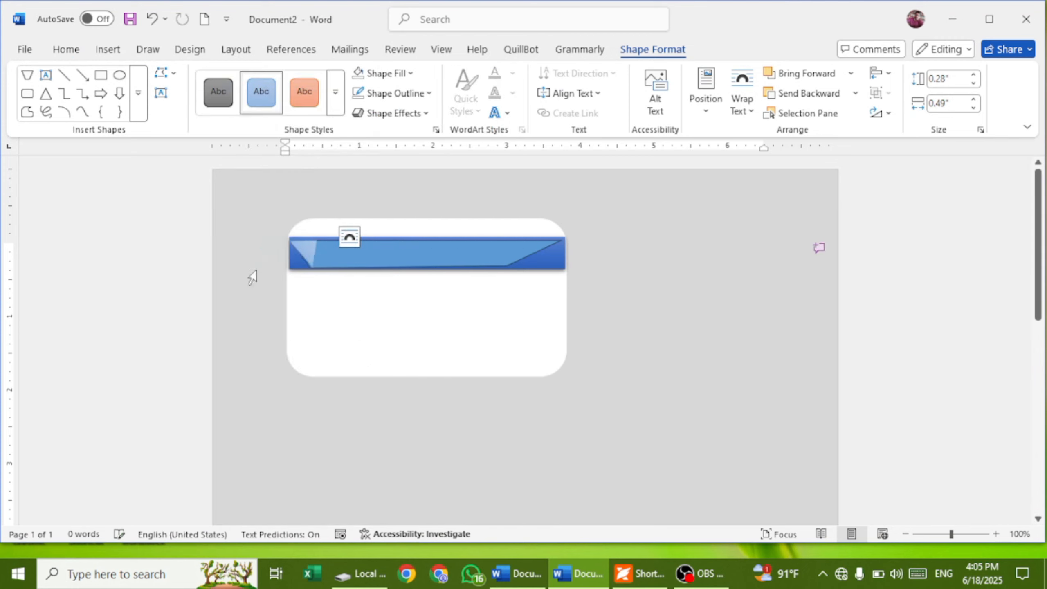
{"action": "left_click", "coordinate": [387, 318]}
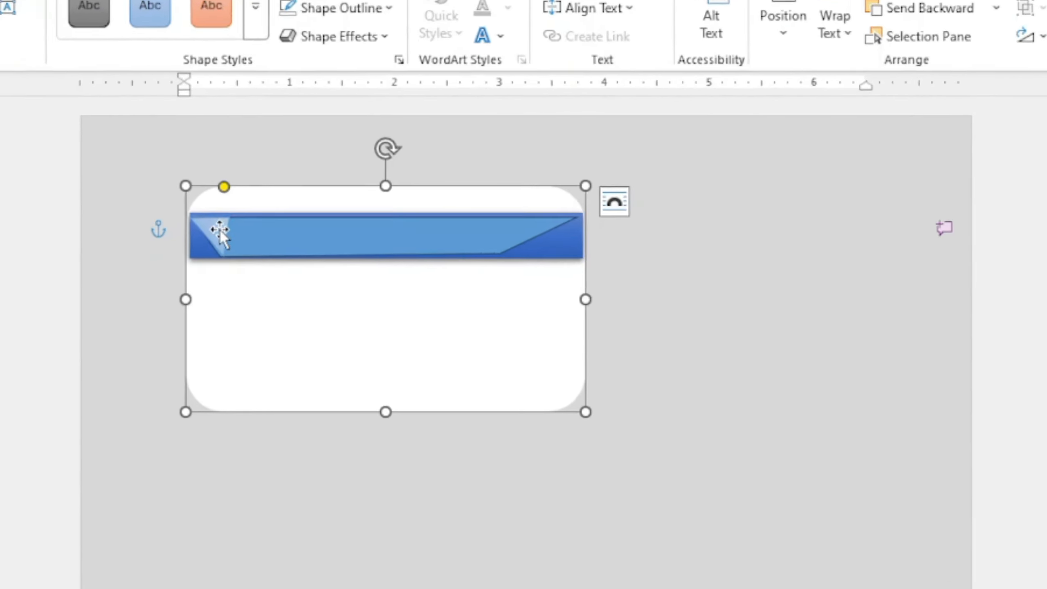
{"action": "left_click", "coordinate": [314, 246]}
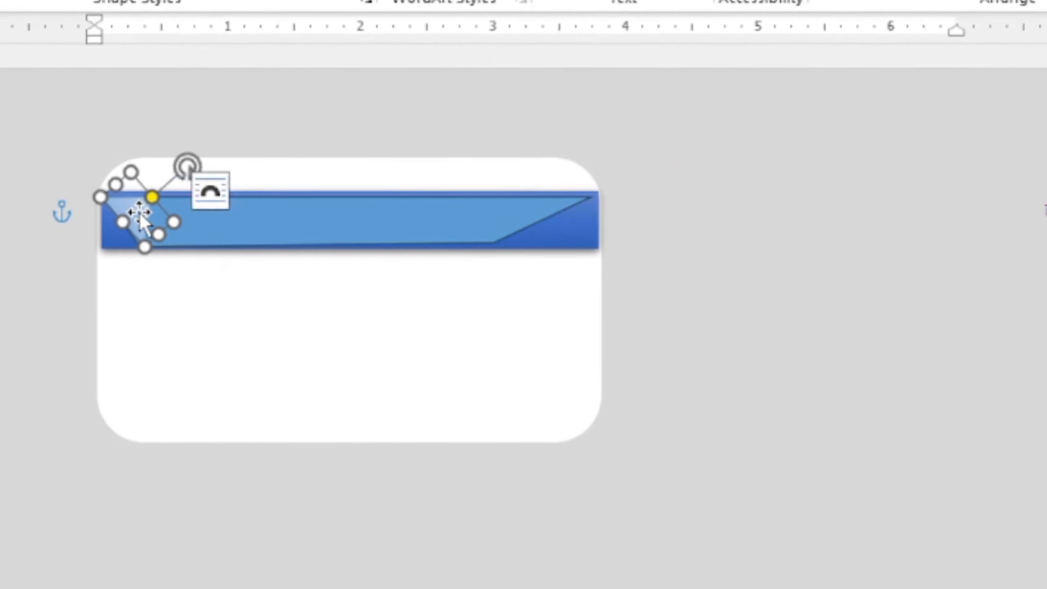
{"action": "key", "text": "ctrl"}
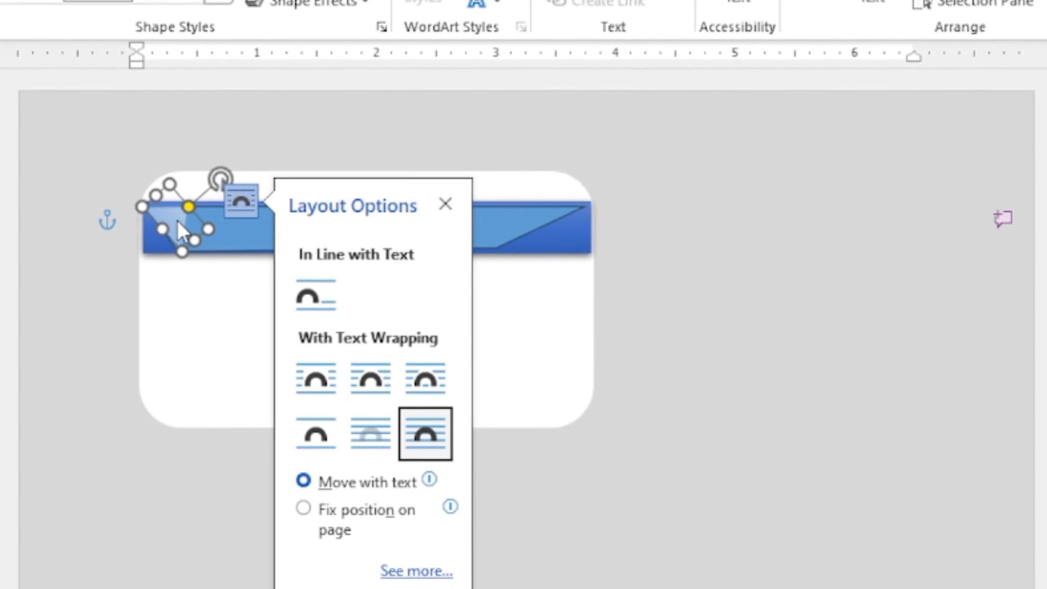
{"action": "left_click", "coordinate": [126, 310]}
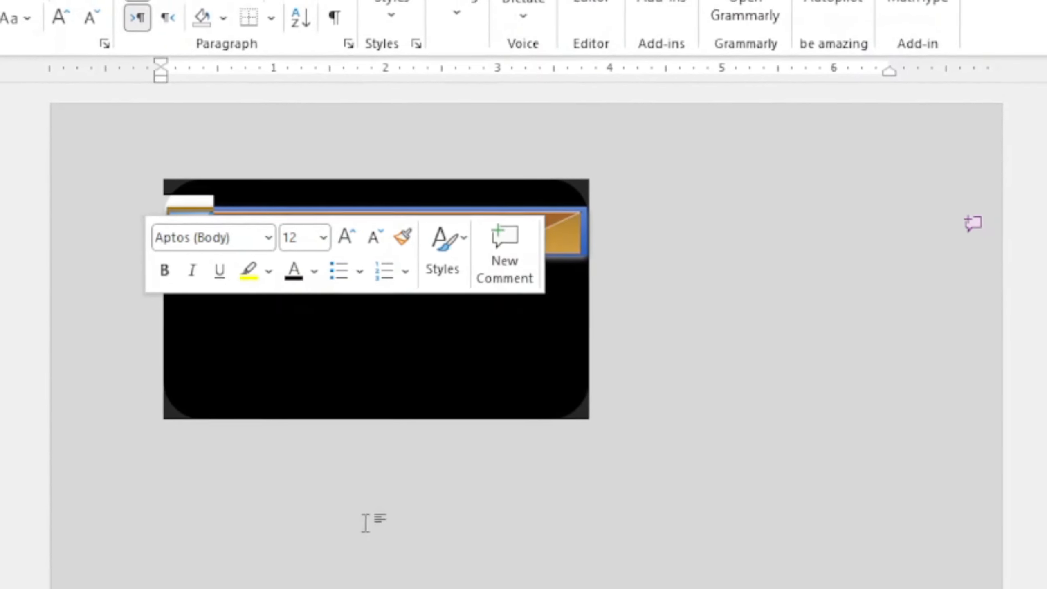
Duplicate the small light blue triangle and move the copy toward the right end of the blue band
{"action": "left_click", "coordinate": [358, 533]}
{"action": "left_click", "coordinate": [202, 231]}
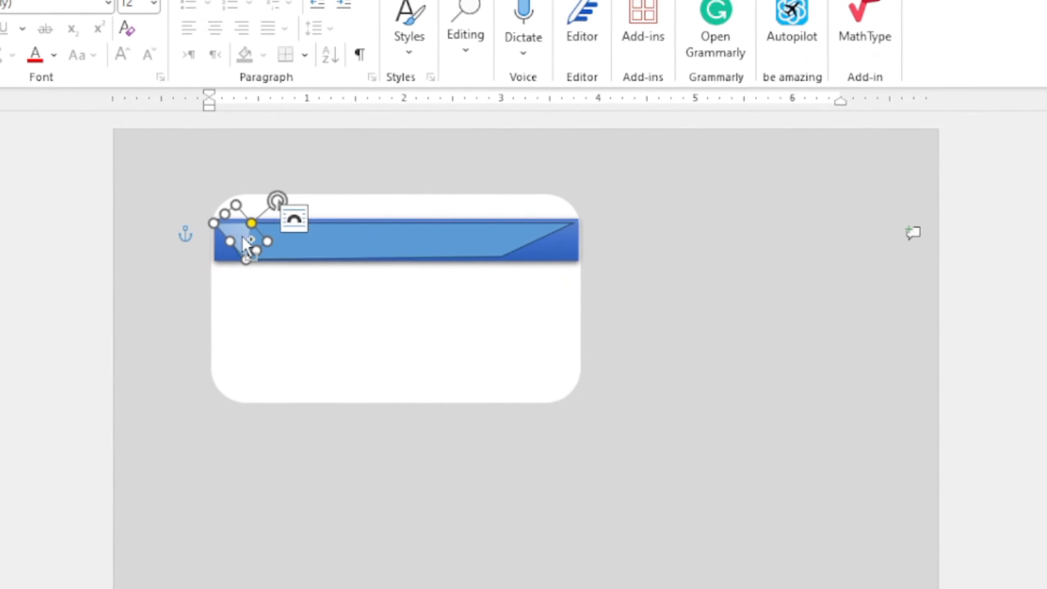
{"action": "key", "text": "ctrl+v"}
{"action": "left_click_drag", "start_coordinate": [246, 236], "coordinate": [536, 243]}
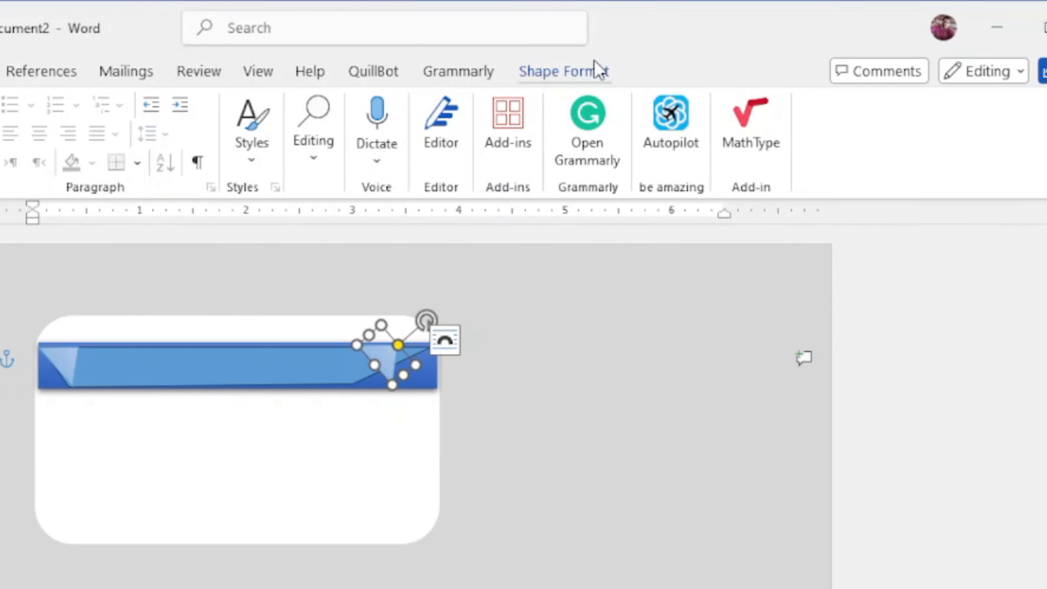
Flip the copied triangle horizontally and shift it into the band's right end
{"action": "left_click", "coordinate": [598, 70]}
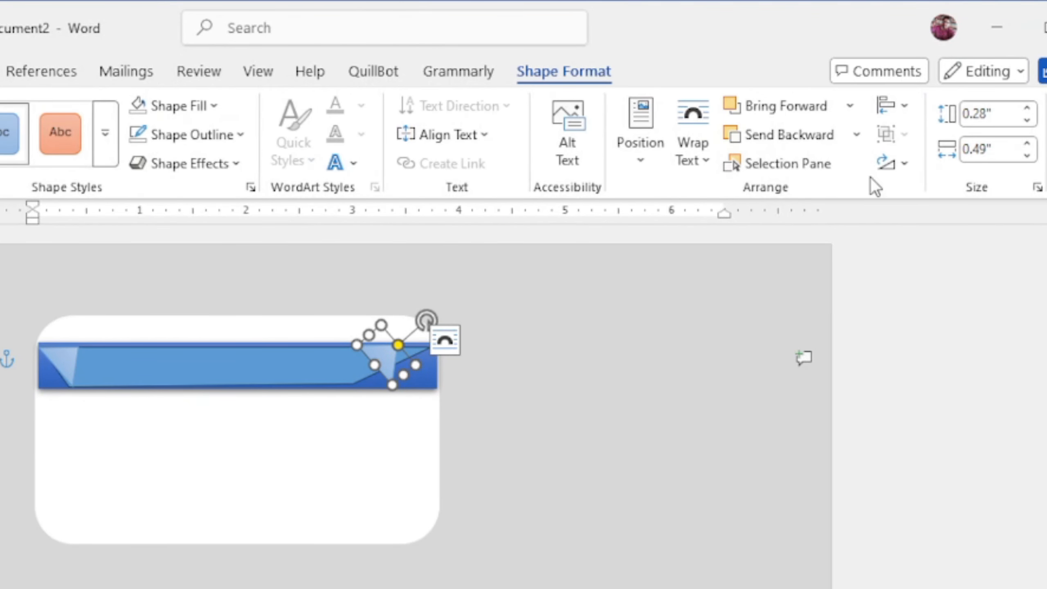
{"action": "left_click", "coordinate": [891, 164]}
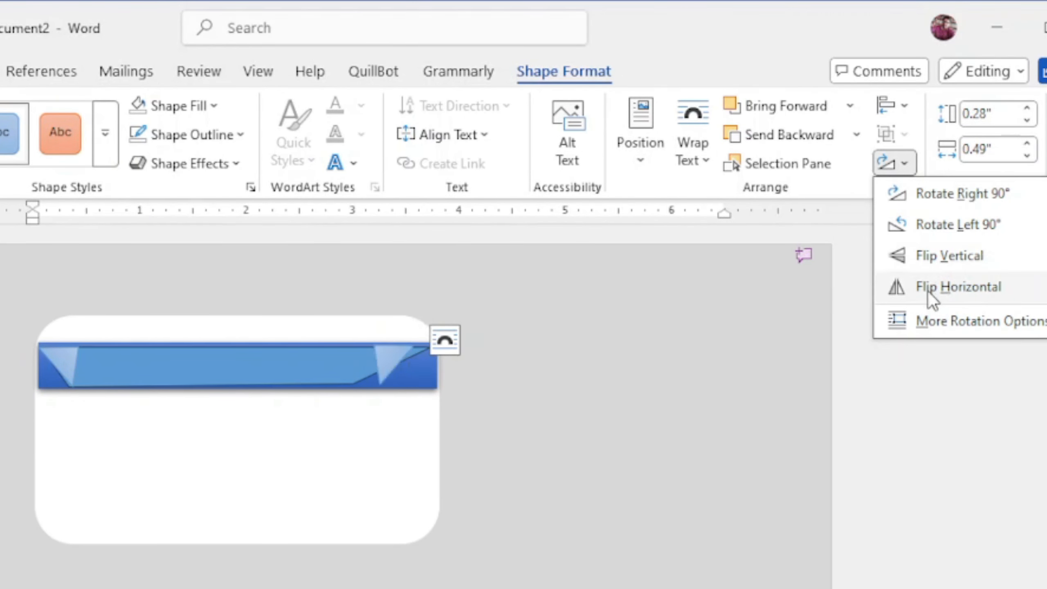
{"action": "left_click", "coordinate": [928, 291]}
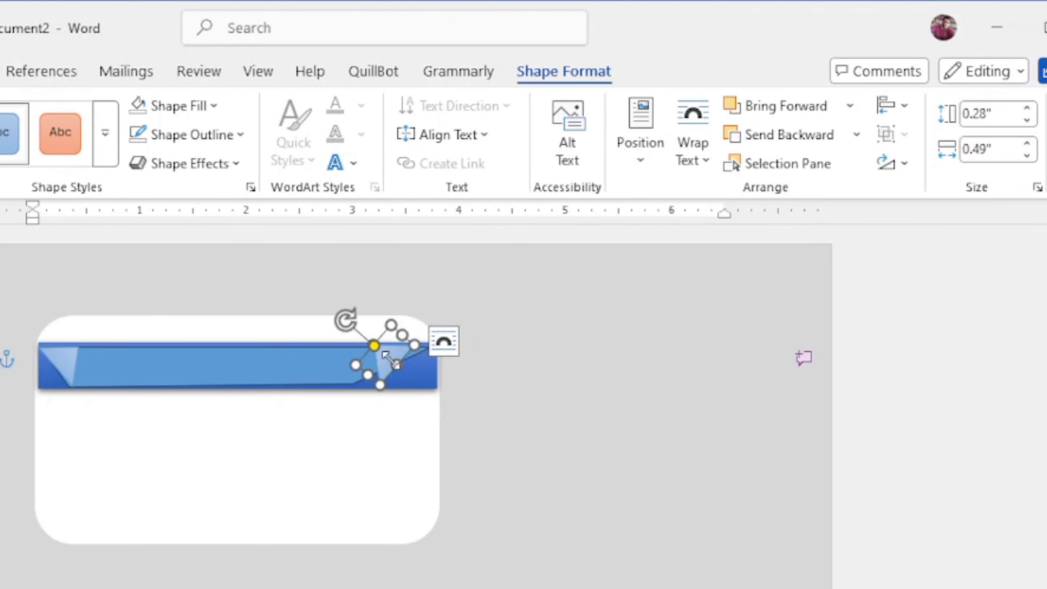
{"action": "left_click_drag", "start_coordinate": [387, 352], "coordinate": [419, 355]}
{"action": "left_click", "coordinate": [679, 435]}
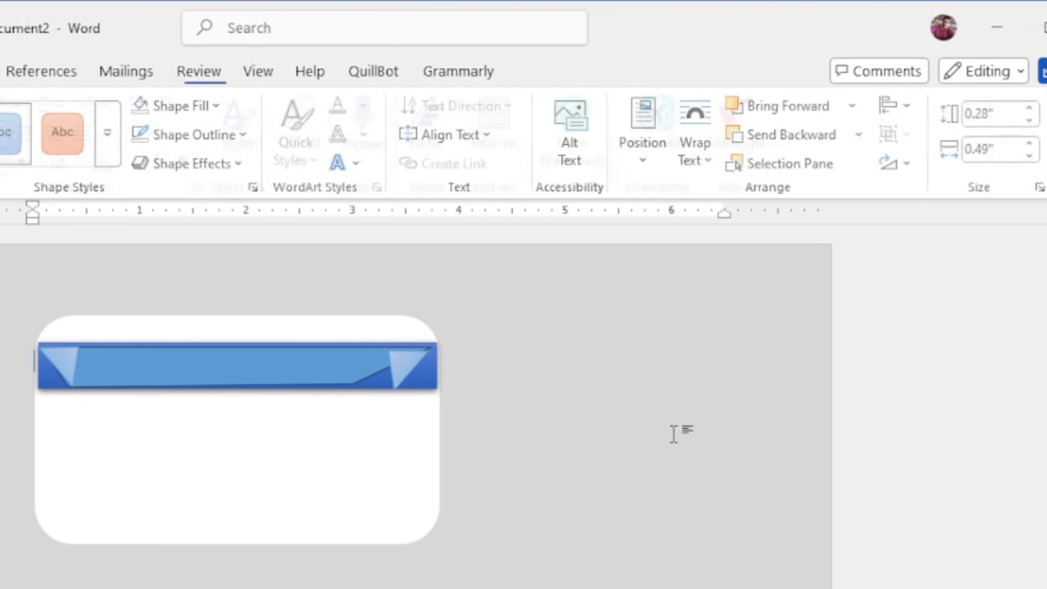
Fine-tune the right triangle's rotation and nudge it up so its top side lines up with the band's upper edge
{"action": "left_click", "coordinate": [395, 366]}
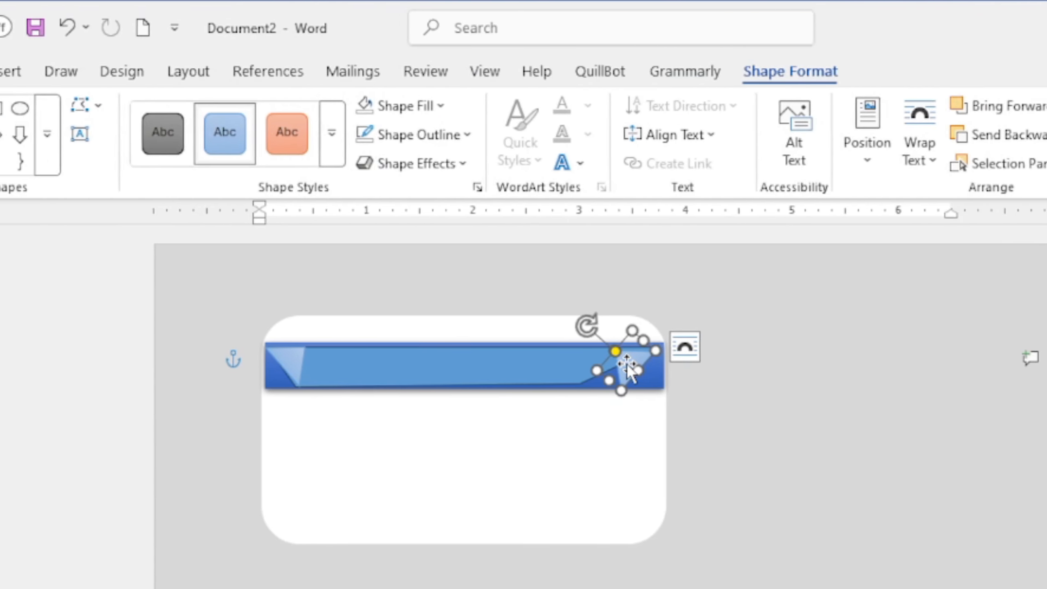
{"action": "left_click_drag", "start_coordinate": [596, 326], "coordinate": [590, 326]}
{"action": "left_click", "coordinate": [829, 453]}
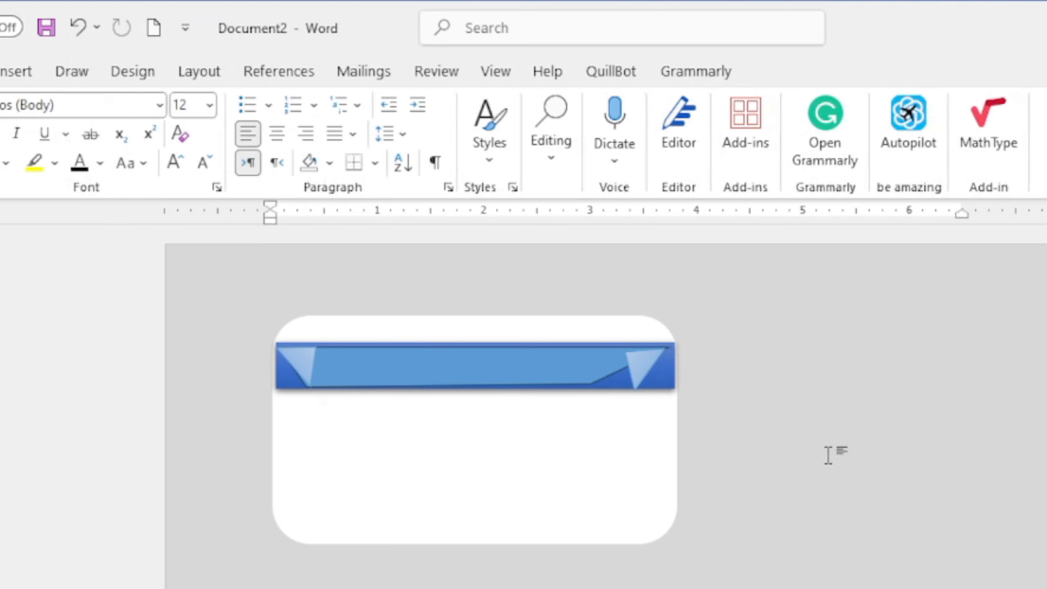
{"action": "left_click", "coordinate": [635, 361]}
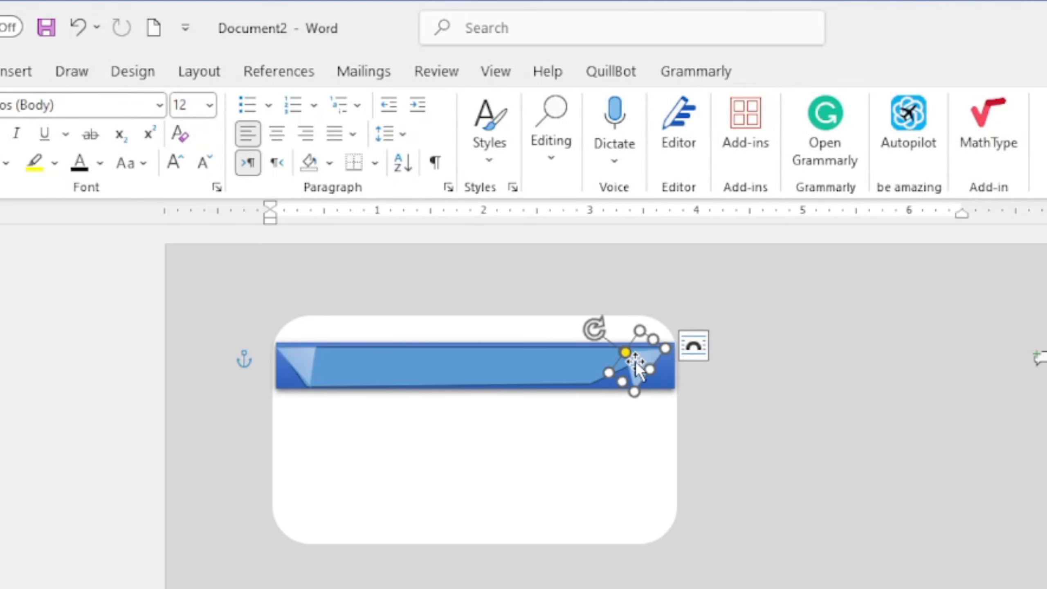
{"action": "key", "text": "Up"}
{"action": "key", "text": "Up"}
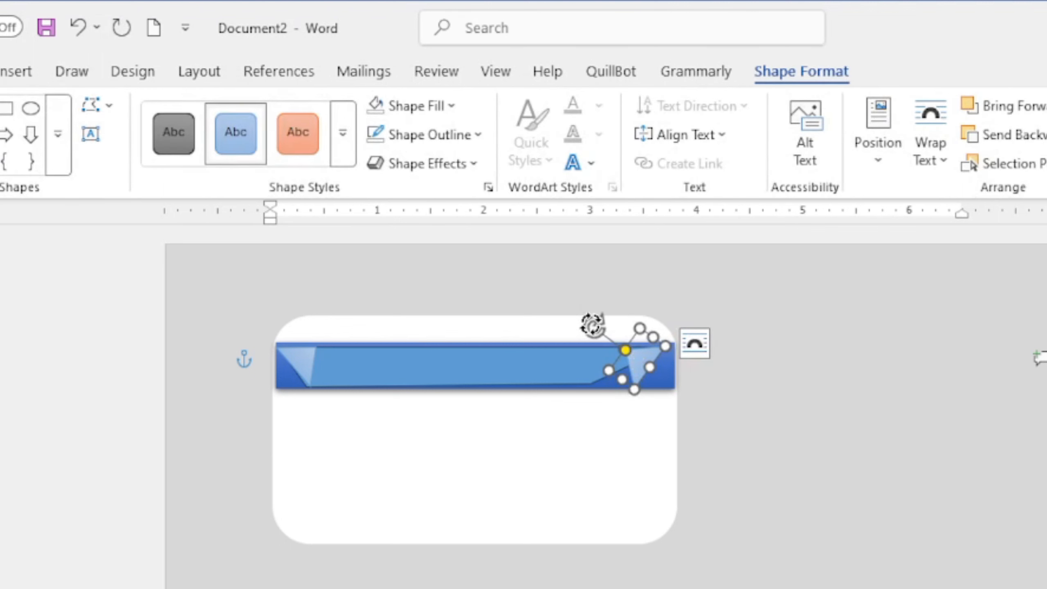
{"action": "left_click_drag", "start_coordinate": [593, 326], "coordinate": [597, 324]}
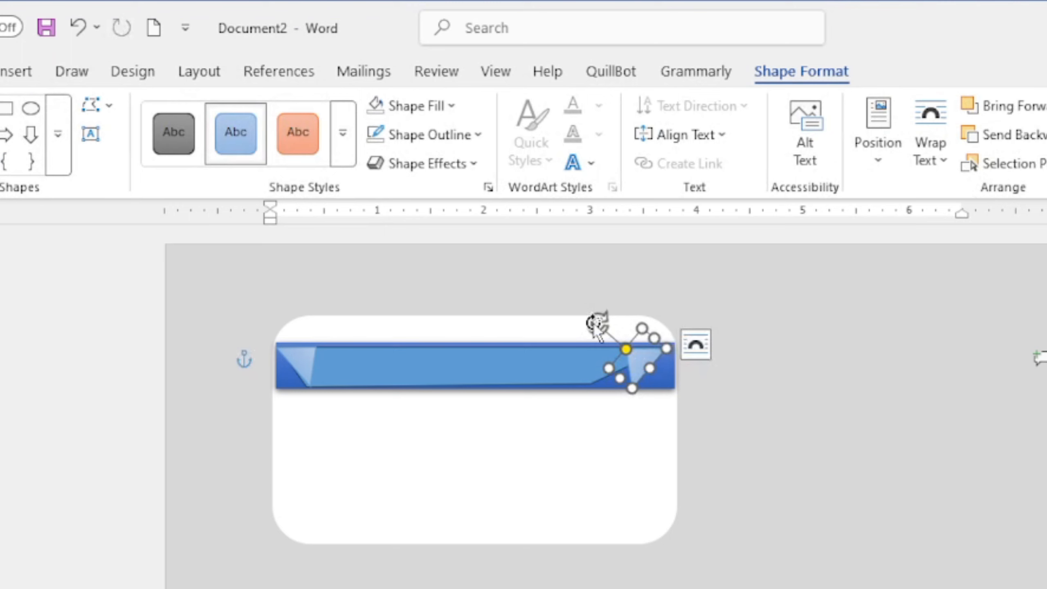
{"action": "left_click", "coordinate": [1042, 468]}
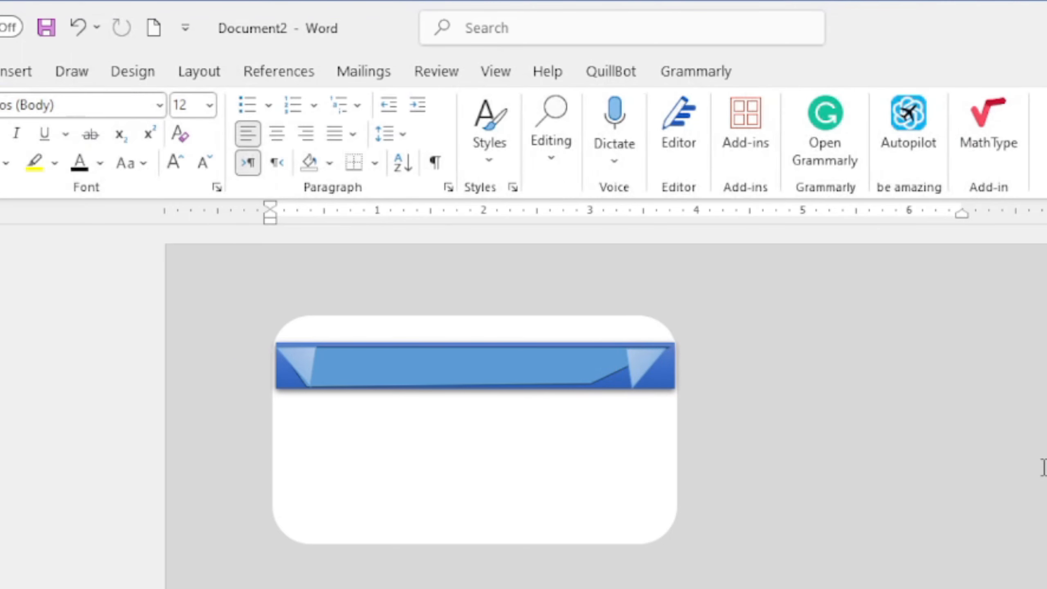
Edit the trapezoid's points, moving its lower-right corner out to the right triangle's lower tip
{"action": "left_click", "coordinate": [559, 372]}
{"action": "right_click", "coordinate": [558, 371]}
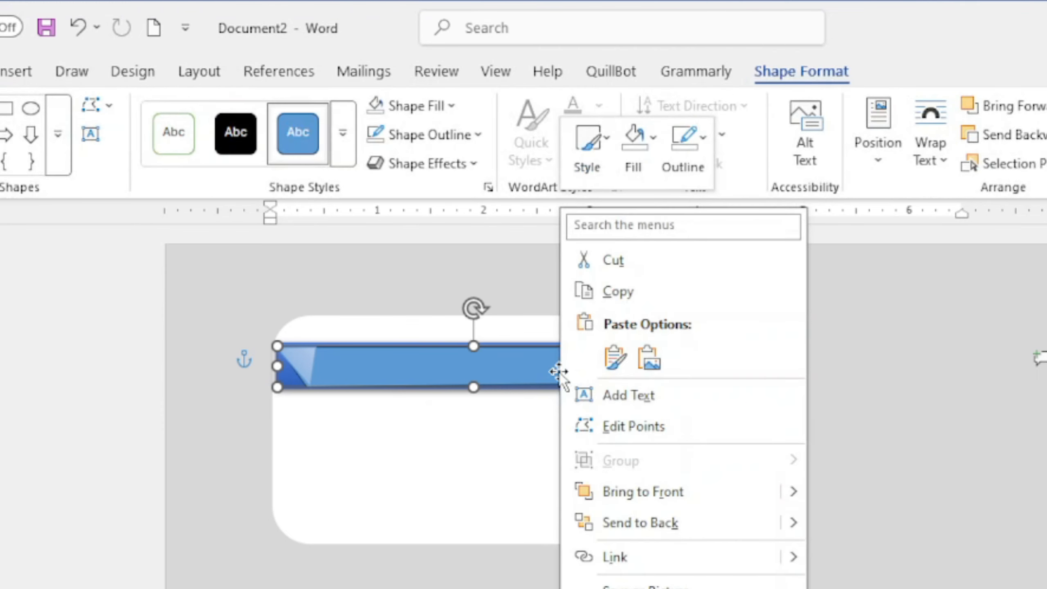
{"action": "left_click", "coordinate": [629, 429]}
{"action": "left_click", "coordinate": [305, 387]}
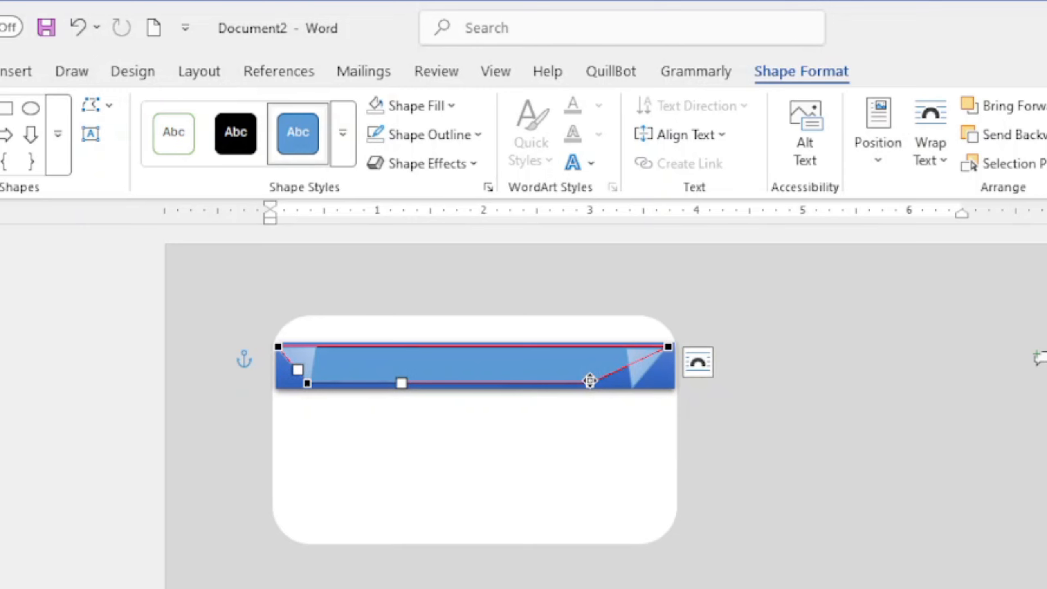
{"action": "left_click_drag", "start_coordinate": [590, 381], "coordinate": [636, 381]}
{"action": "left_click", "coordinate": [803, 424]}
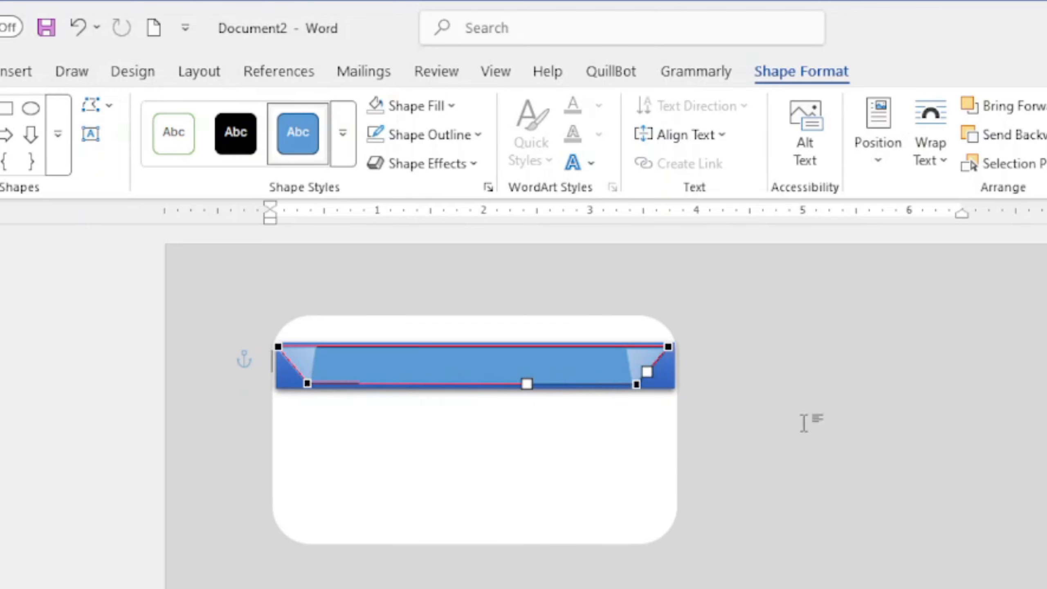
Fill the trapezoid with the second-darkest shade of the light blue theme color
{"action": "left_click", "coordinate": [420, 374]}
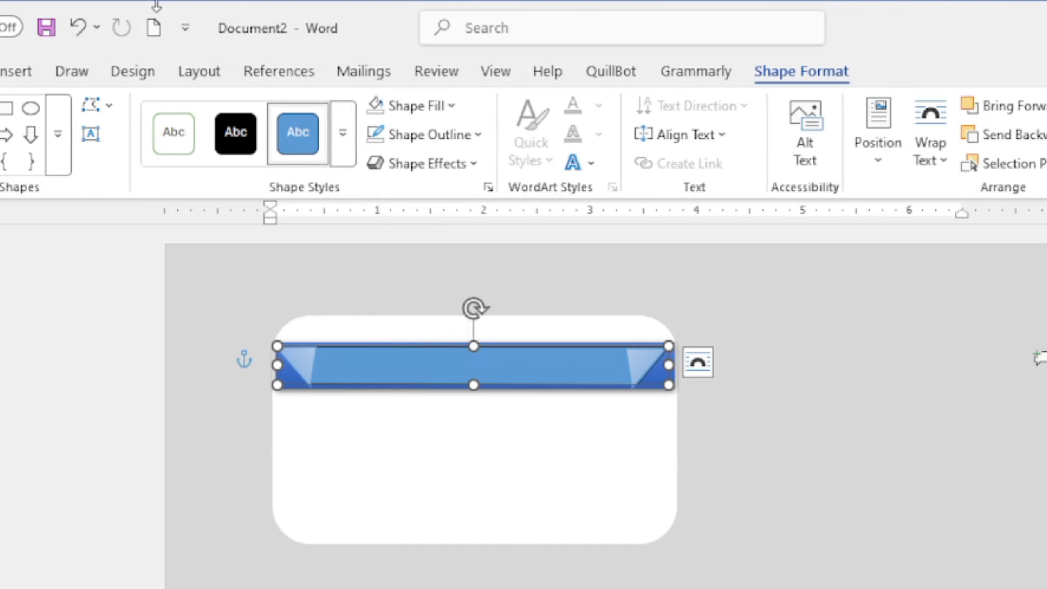
{"action": "left_click", "coordinate": [344, 136]}
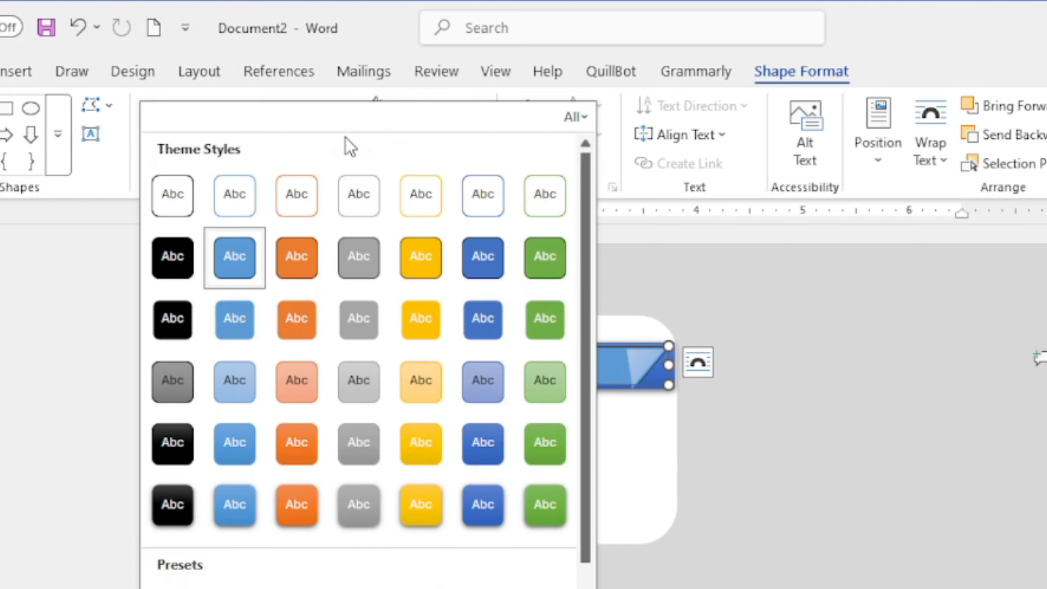
{"action": "left_click", "coordinate": [762, 306]}
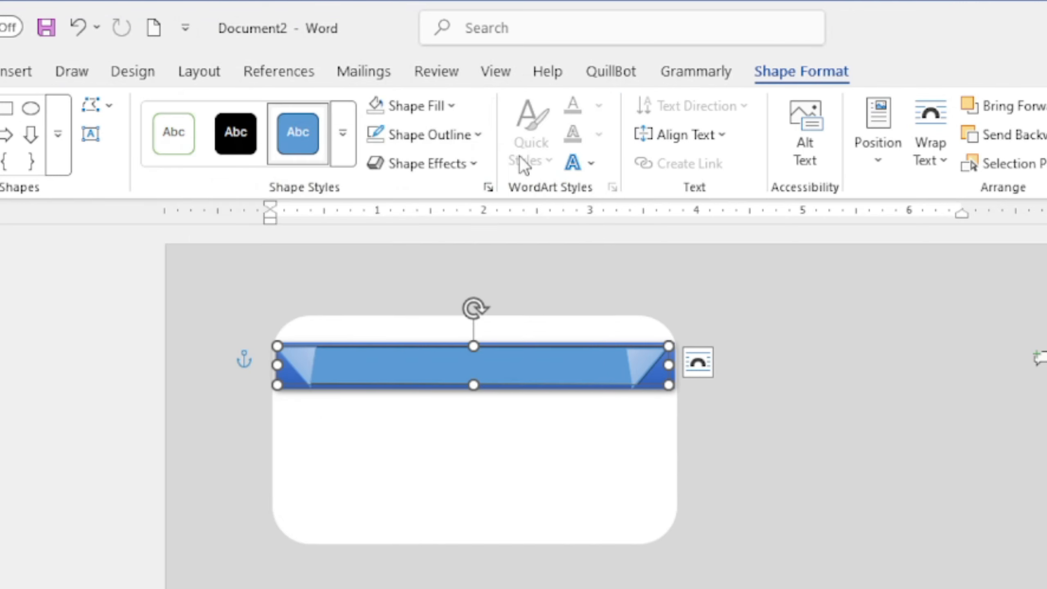
{"action": "left_click", "coordinate": [455, 111]}
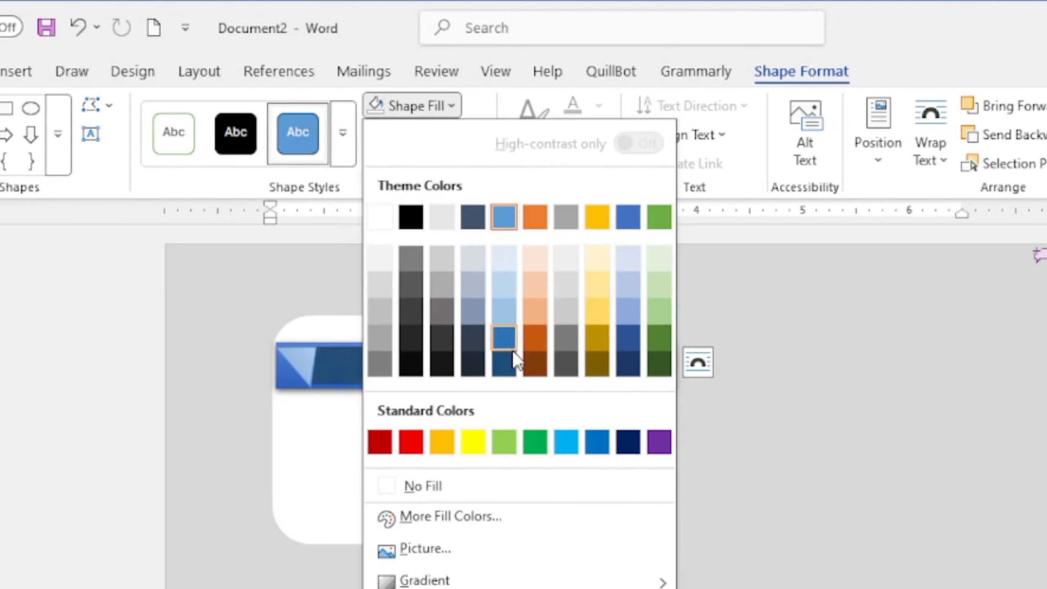
{"action": "left_click", "coordinate": [504, 338]}
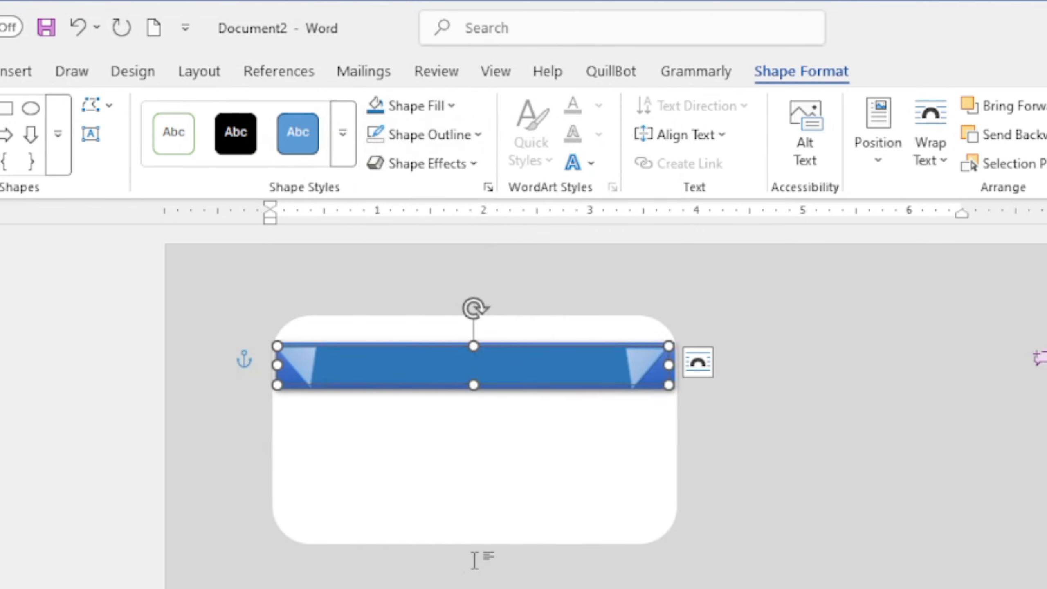
{"action": "left_click", "coordinate": [782, 534]}
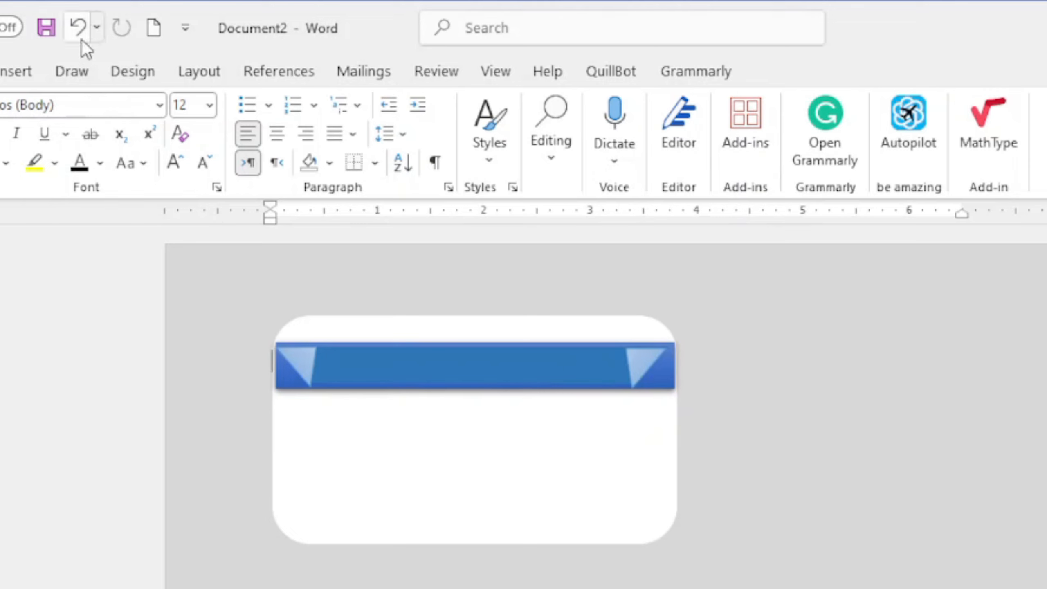
Insert the picture LOGO.png from the Desktop folder into the document
{"action": "left_click", "coordinate": [20, 70]}
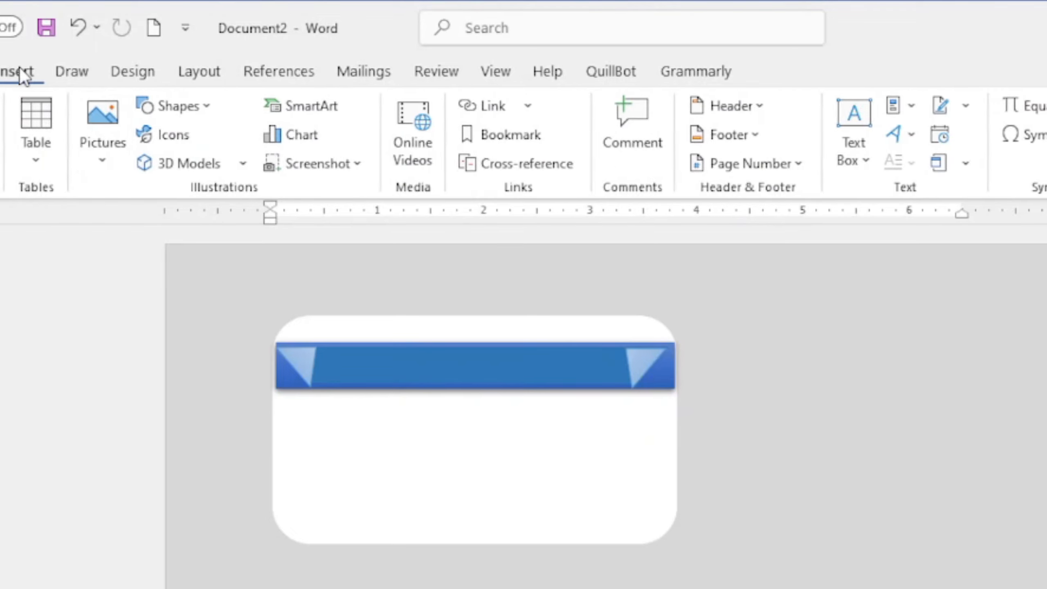
{"action": "left_click", "coordinate": [98, 143]}
{"action": "left_click", "coordinate": [138, 227]}
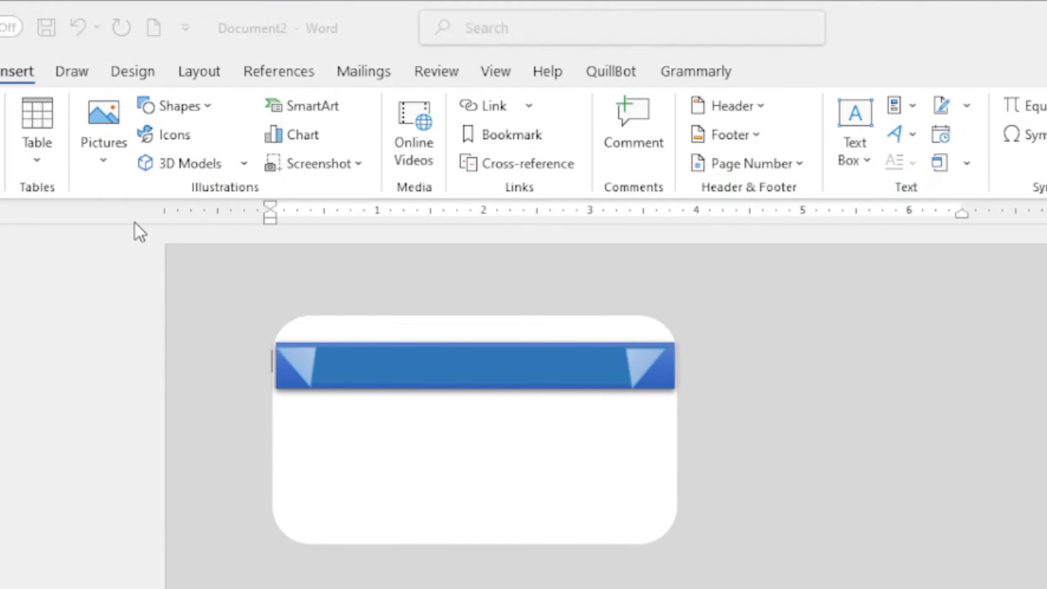
{"action": "left_click", "coordinate": [241, 342]}
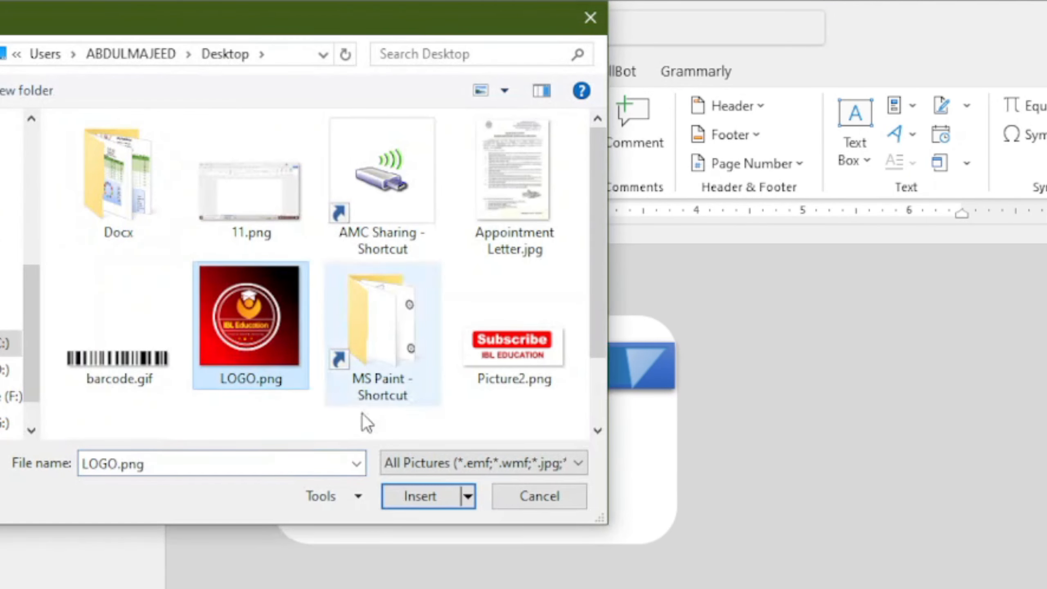
{"action": "left_click", "coordinate": [430, 496]}
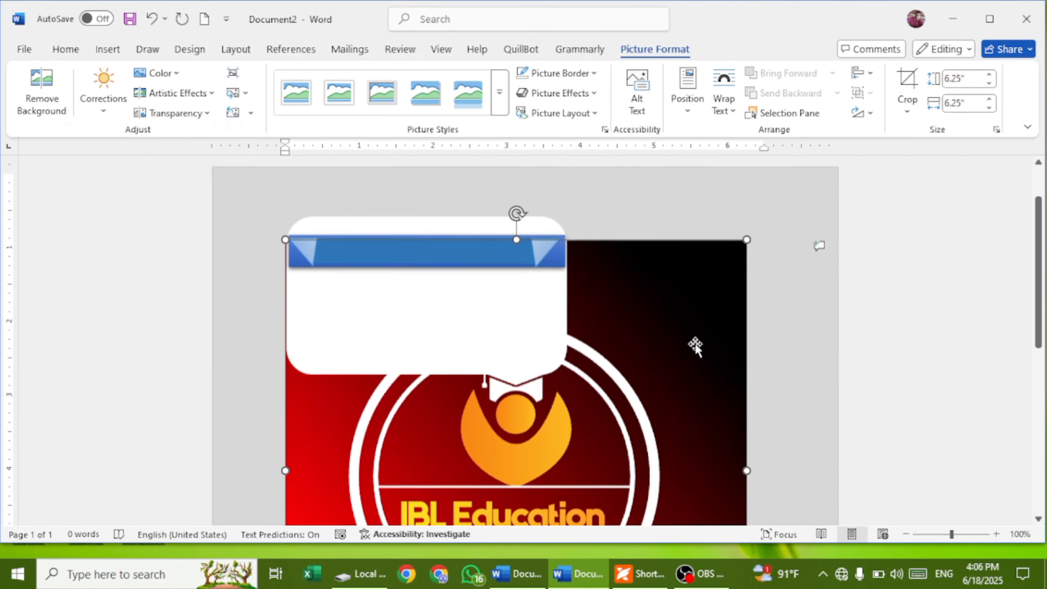
Scale the logo picture down proportionally to about 2.78" by 2.78"
{"action": "scroll", "coordinate": [824, 472], "scroll_direction": "down", "scroll_amount": 3}
{"action": "scroll", "coordinate": [695, 344], "scroll_direction": "down", "scroll_amount": 3}
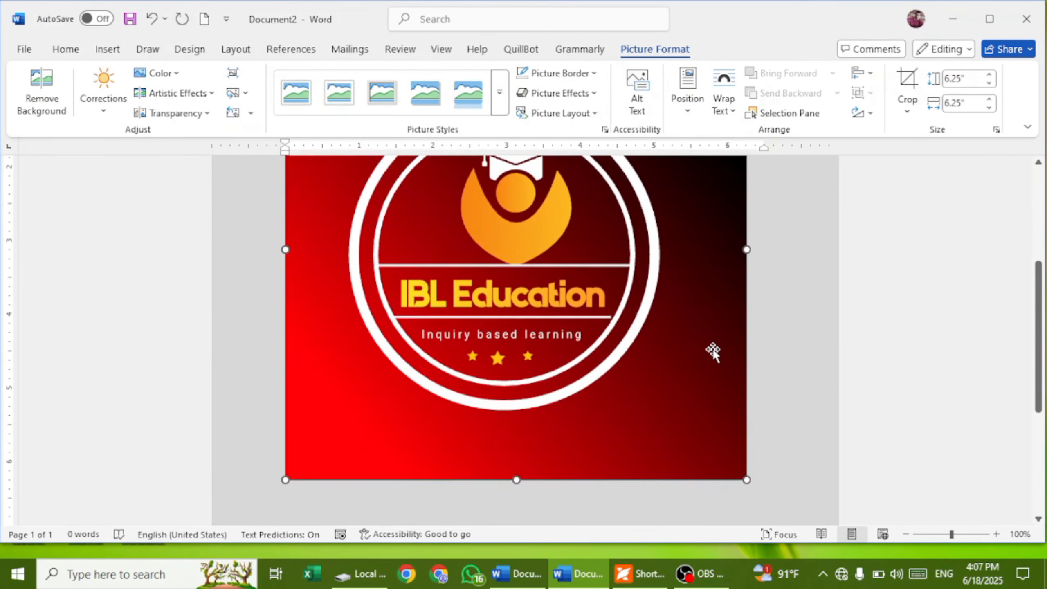
{"action": "left_click_drag", "start_coordinate": [746, 480], "coordinate": [491, 211]}
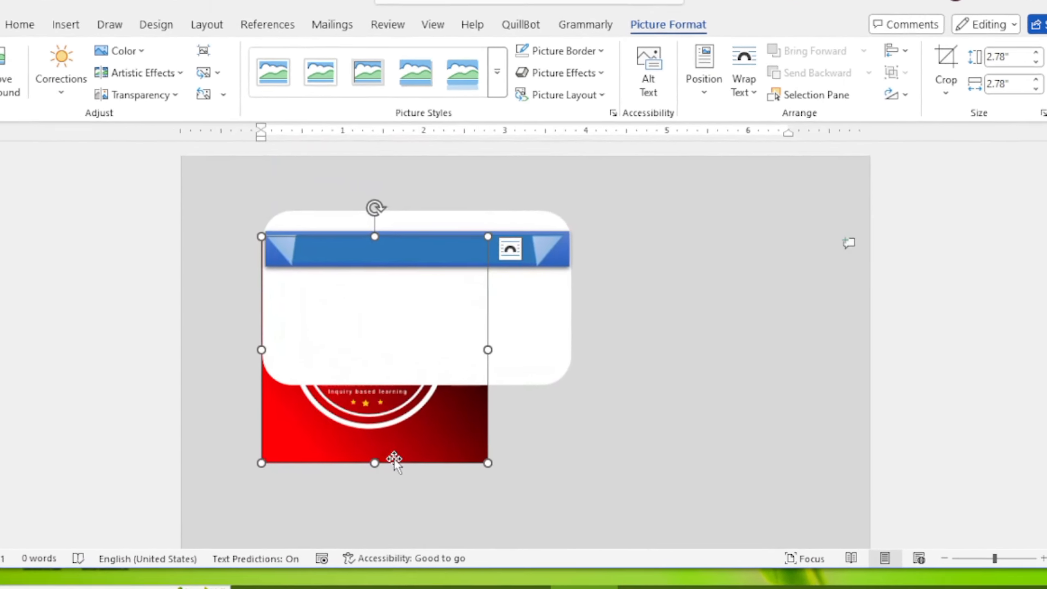
Set the logo's wrapping to in front of text, shrink it to the band's height and place it beside the left triangle
{"action": "left_click", "coordinate": [510, 248]}
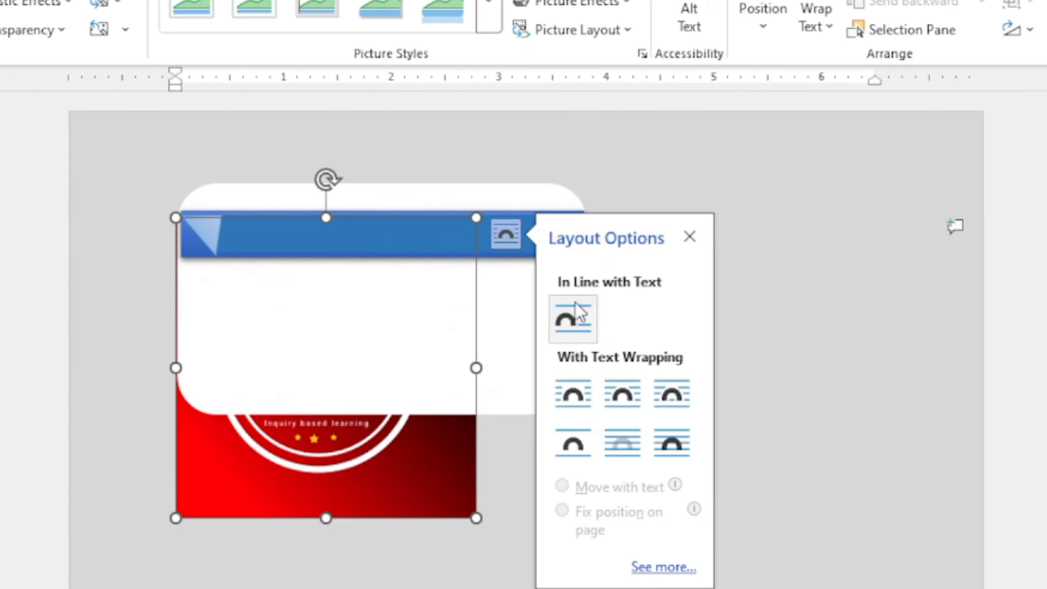
{"action": "left_click", "coordinate": [675, 444]}
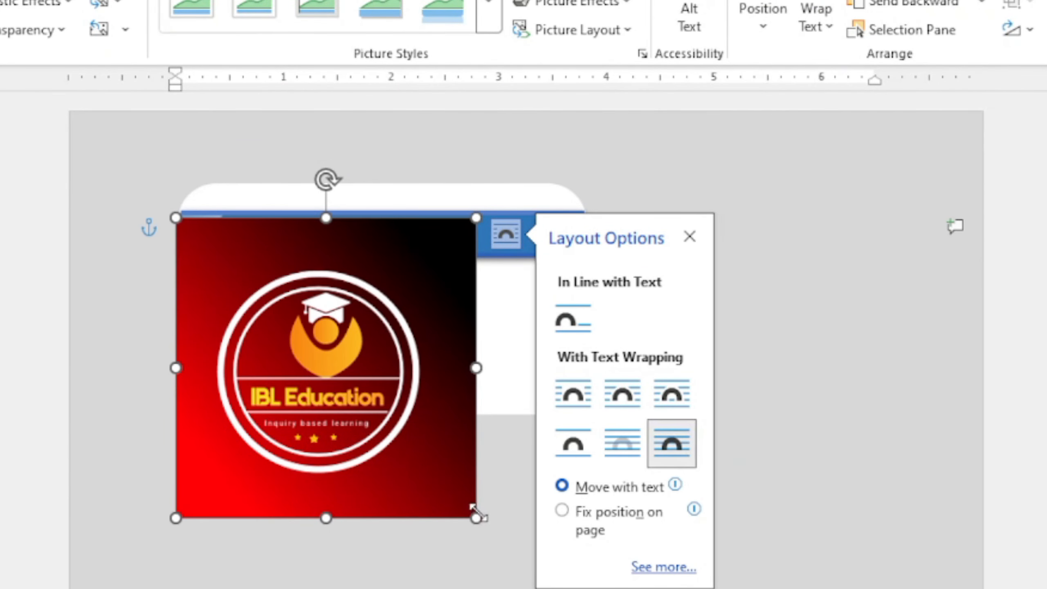
{"action": "left_click_drag", "start_coordinate": [475, 518], "coordinate": [249, 243]}
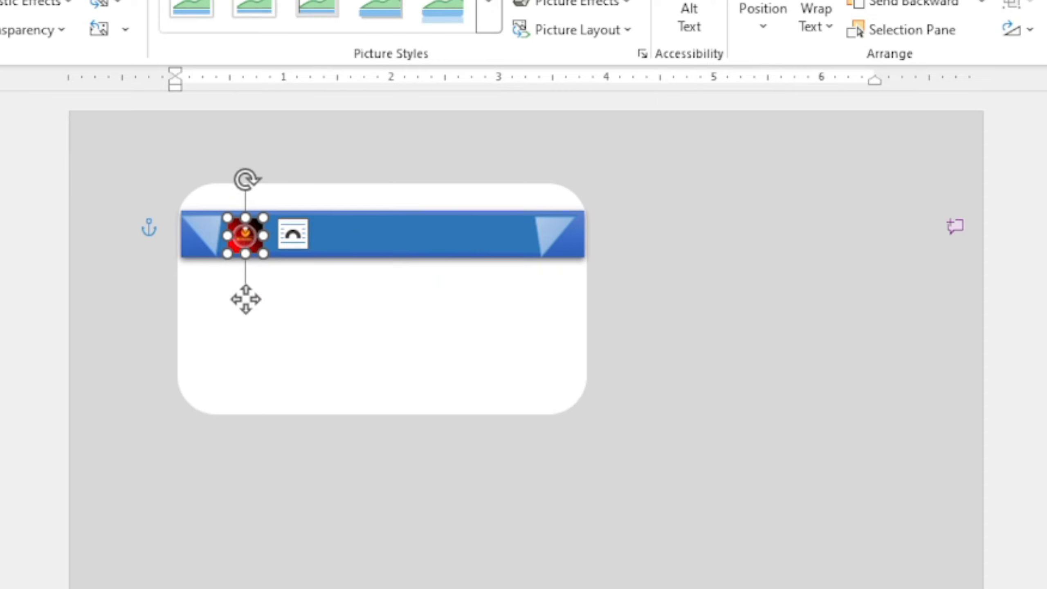
Draw a narrow, tall text box starting on the blue band, to the right of the logo
{"action": "scroll", "coordinate": [246, 299], "scroll_direction": "up", "scroll_amount": 4, "text": "ctrl"}
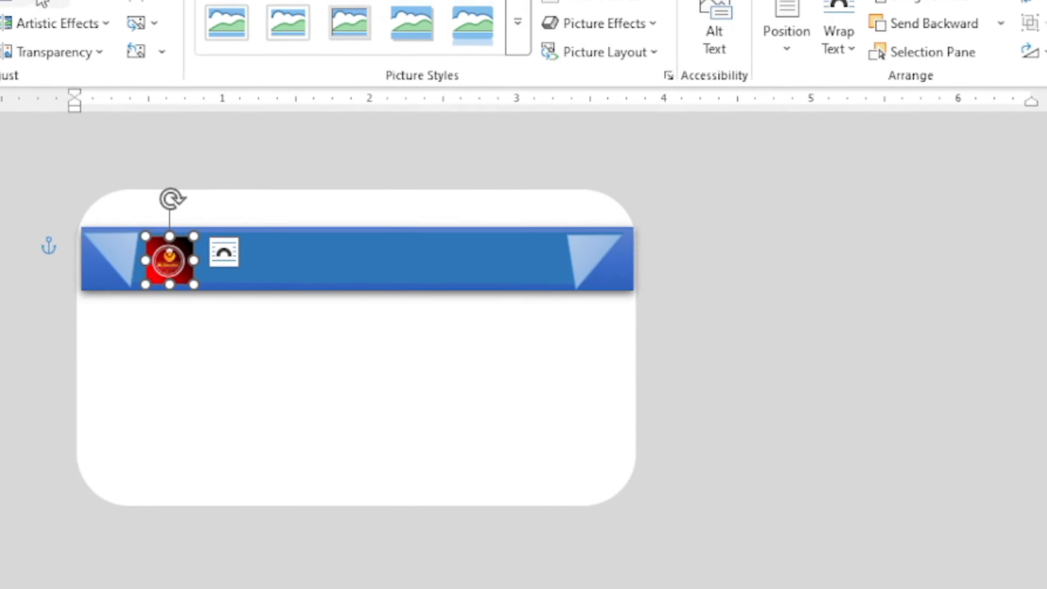
{"action": "left_click", "coordinate": [58, 20]}
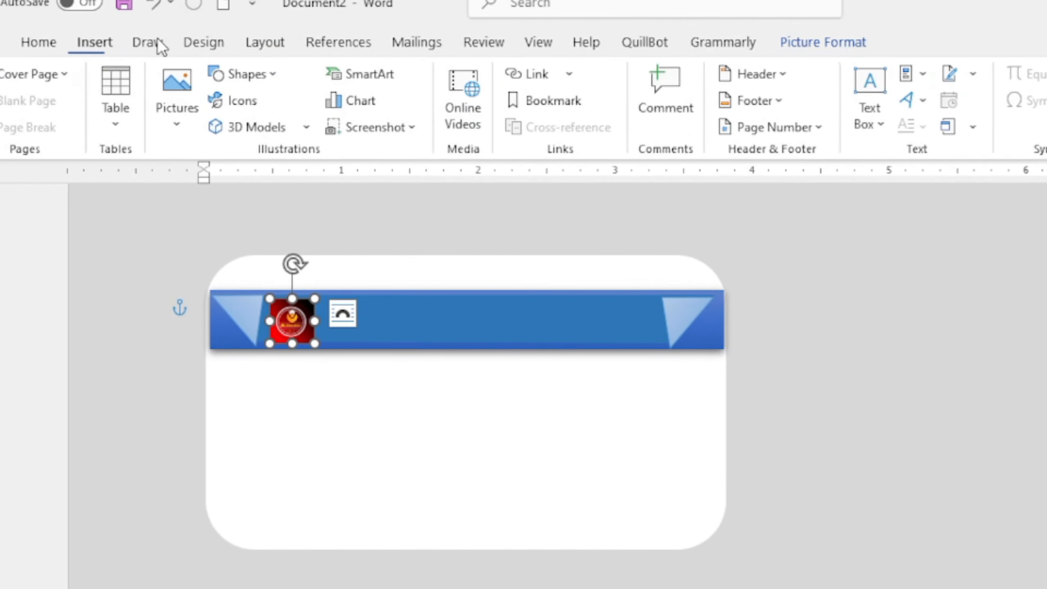
{"action": "left_click", "coordinate": [226, 76]}
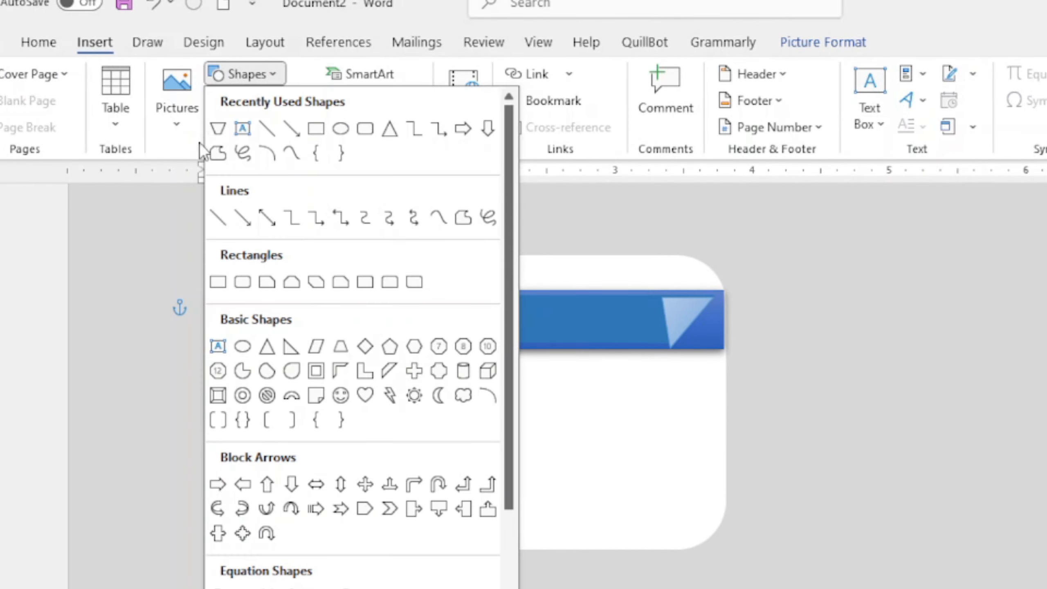
{"action": "left_click", "coordinate": [242, 132]}
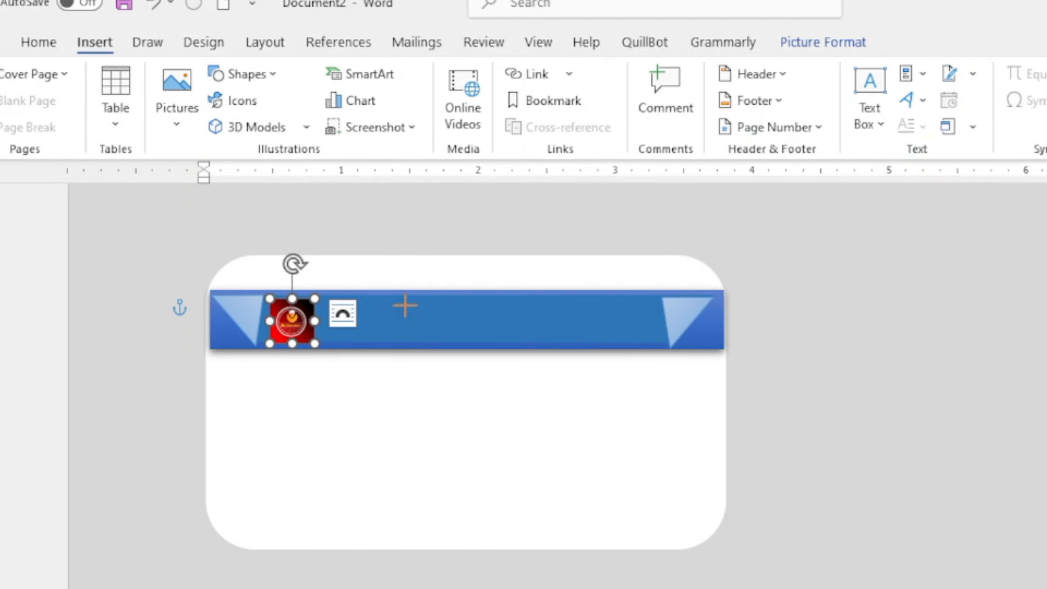
{"action": "left_click_drag", "start_coordinate": [395, 303], "coordinate": [436, 441]}
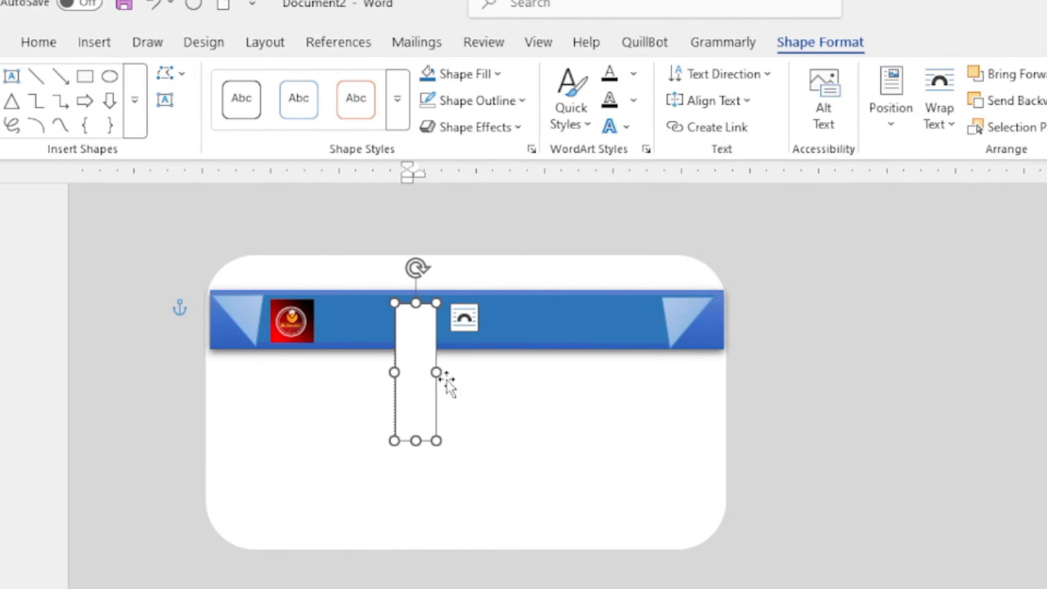
Replace the narrow text box with a wide one filling the band between the logo and the right triangle, and enter "IBL Education" in it
{"action": "key", "text": "ctrl+z"}
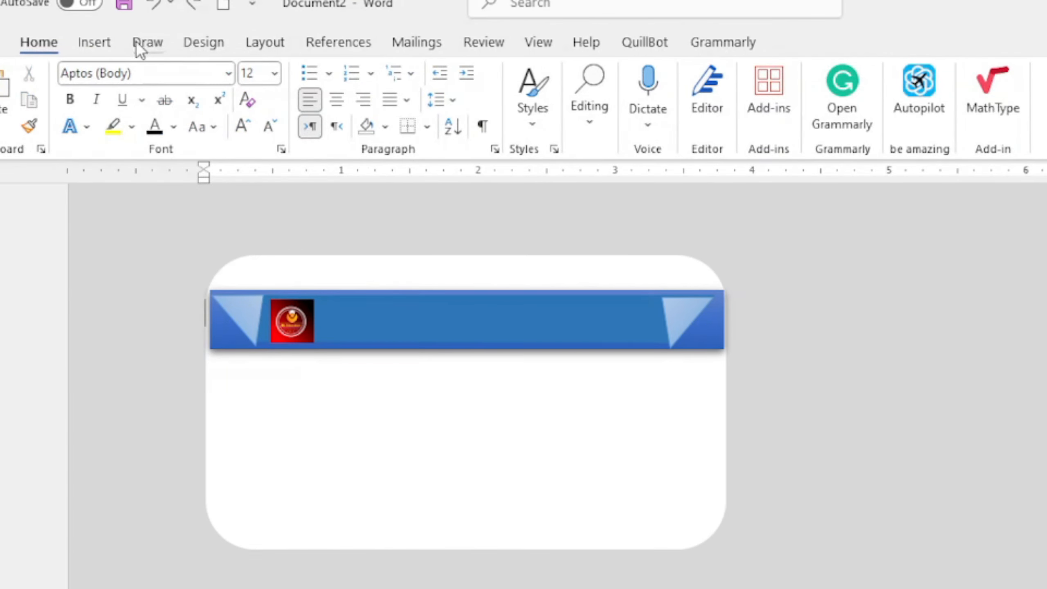
{"action": "left_click", "coordinate": [115, 42]}
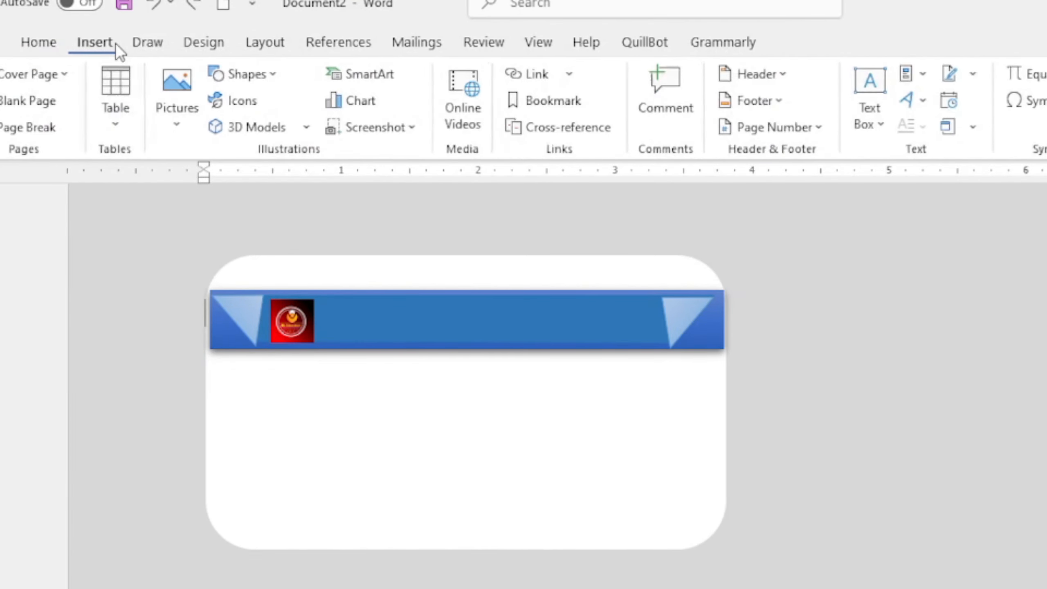
{"action": "left_click", "coordinate": [270, 85]}
{"action": "left_click", "coordinate": [244, 135]}
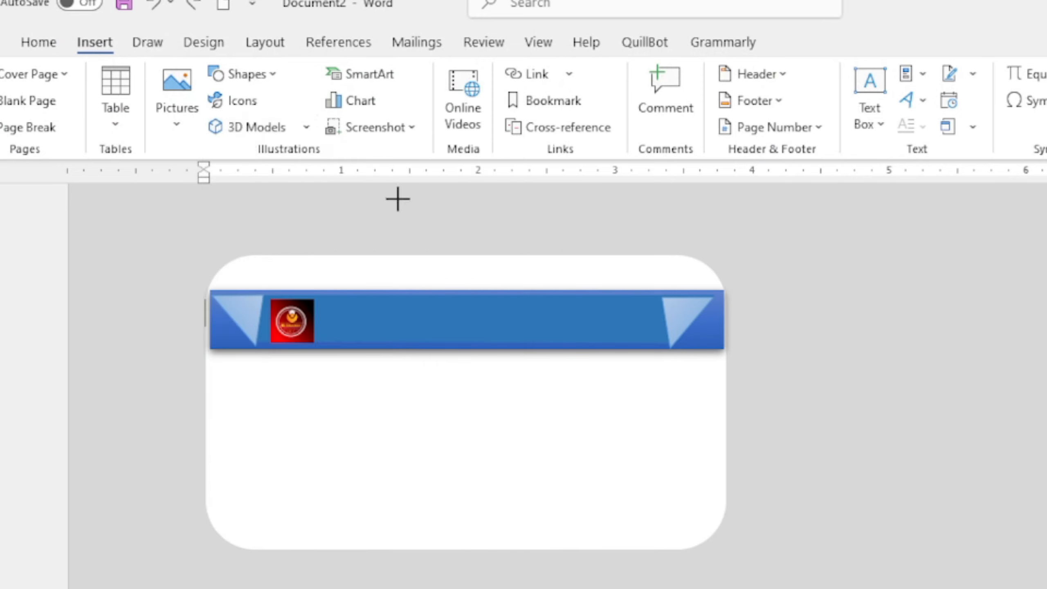
{"action": "mouse_move", "coordinate": [435, 307]}
{"action": "left_mouse_down"}
{"action": "mouse_move", "coordinate": [661, 335]}
{"action": "mouse_move", "coordinate": [649, 342]}
{"action": "left_mouse_up"}
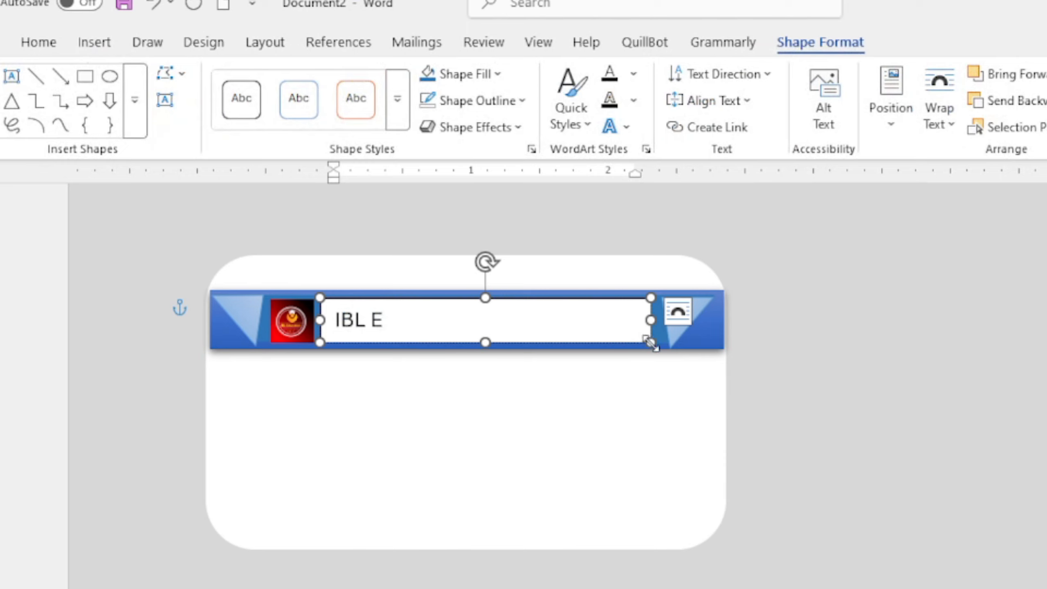
{"action": "type", "text": "ducation"}
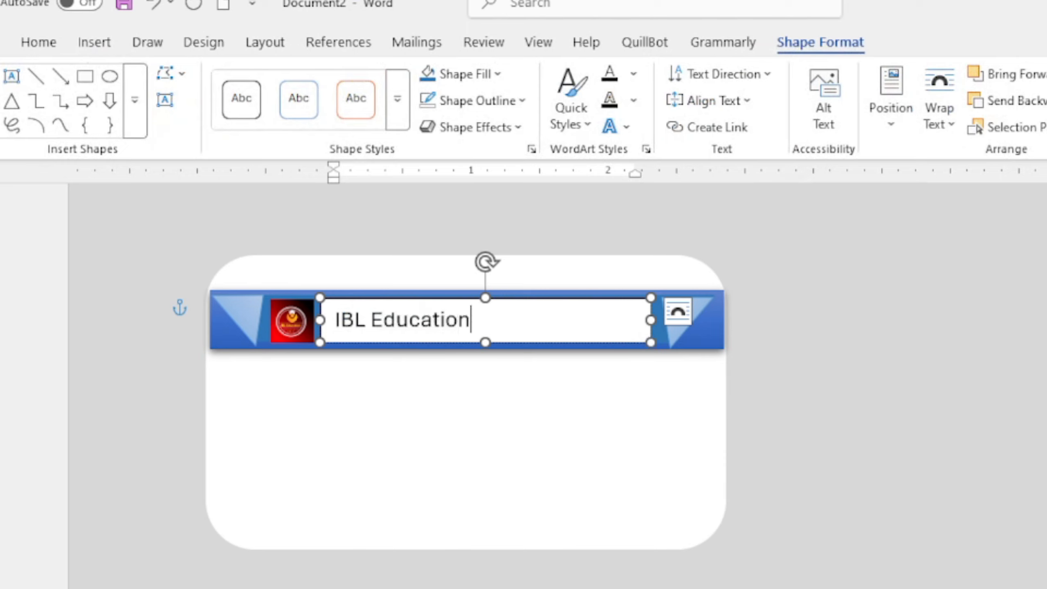
Set the font of the whole "IBL Education" text in the banner's text box to Algerian
{"action": "key", "text": "ctrl+a"}
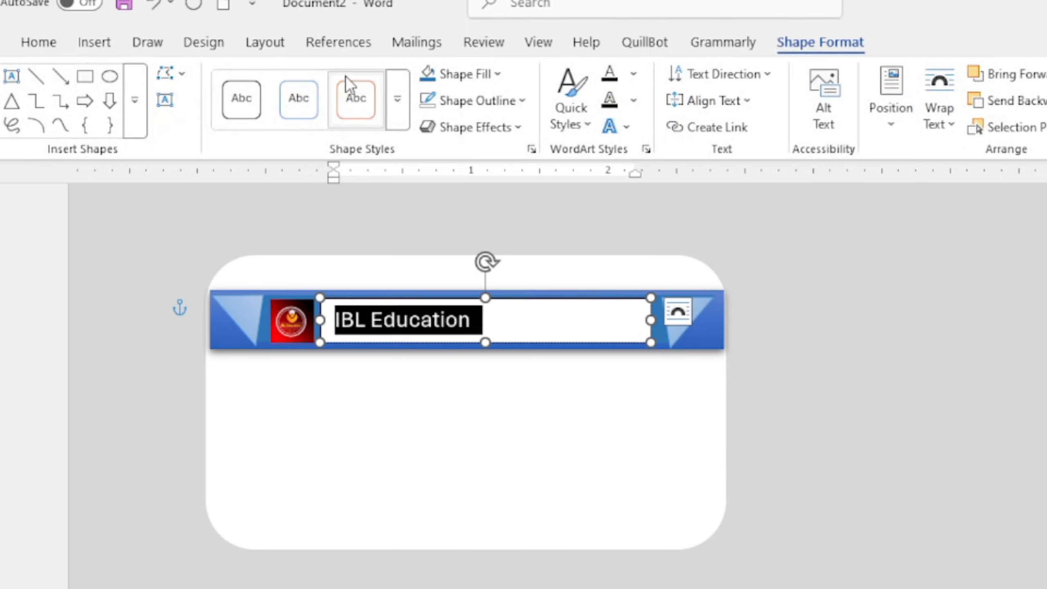
{"action": "left_click", "coordinate": [35, 42]}
{"action": "left_click", "coordinate": [219, 78]}
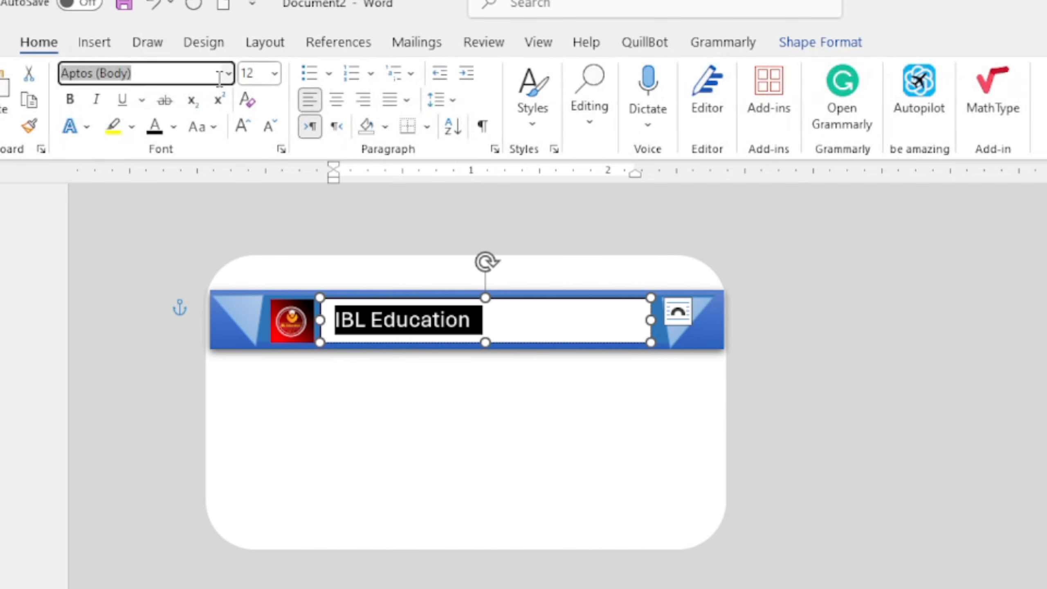
{"action": "type", "text": "Algerian"}
{"action": "key", "text": "Return"}
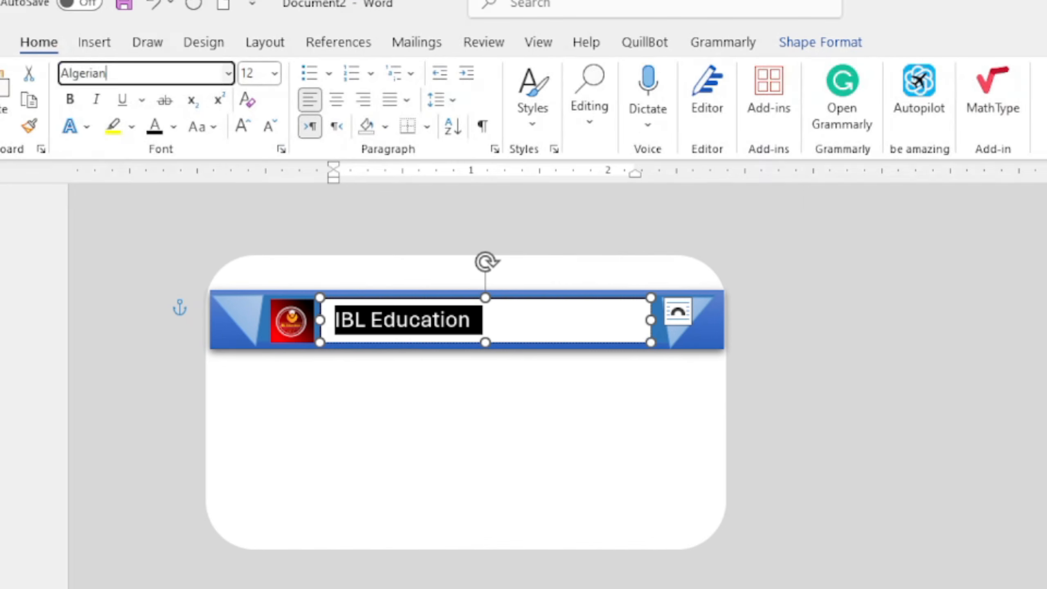